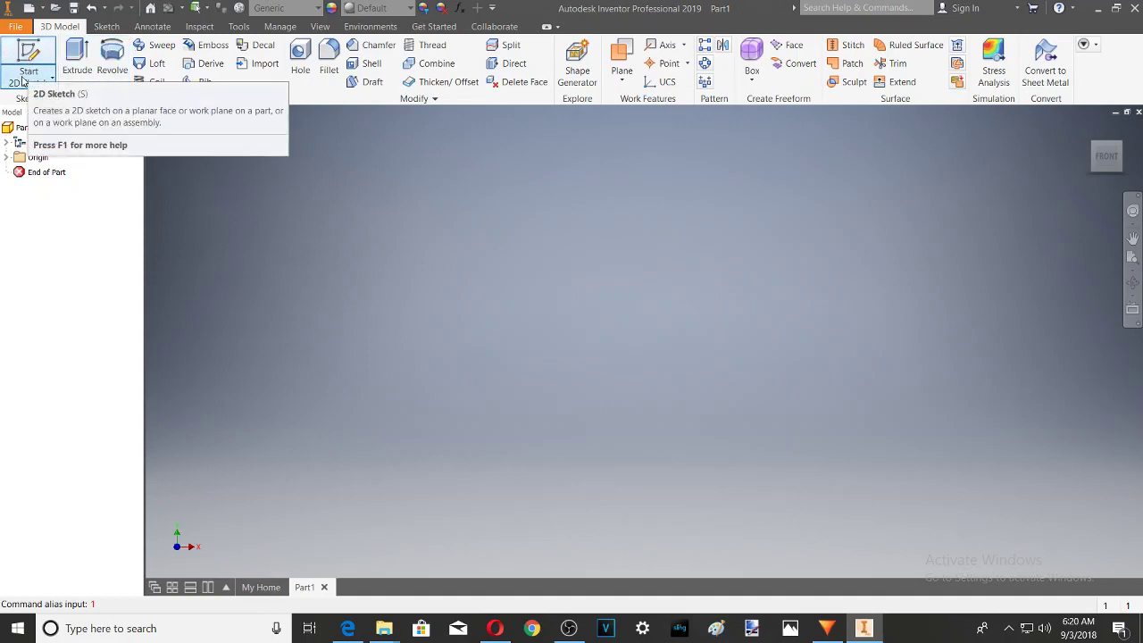
Create Sketch1 on the XZ origin plane with Start 2D Sketch
{"action": "left_click", "coordinate": [51, 79]}
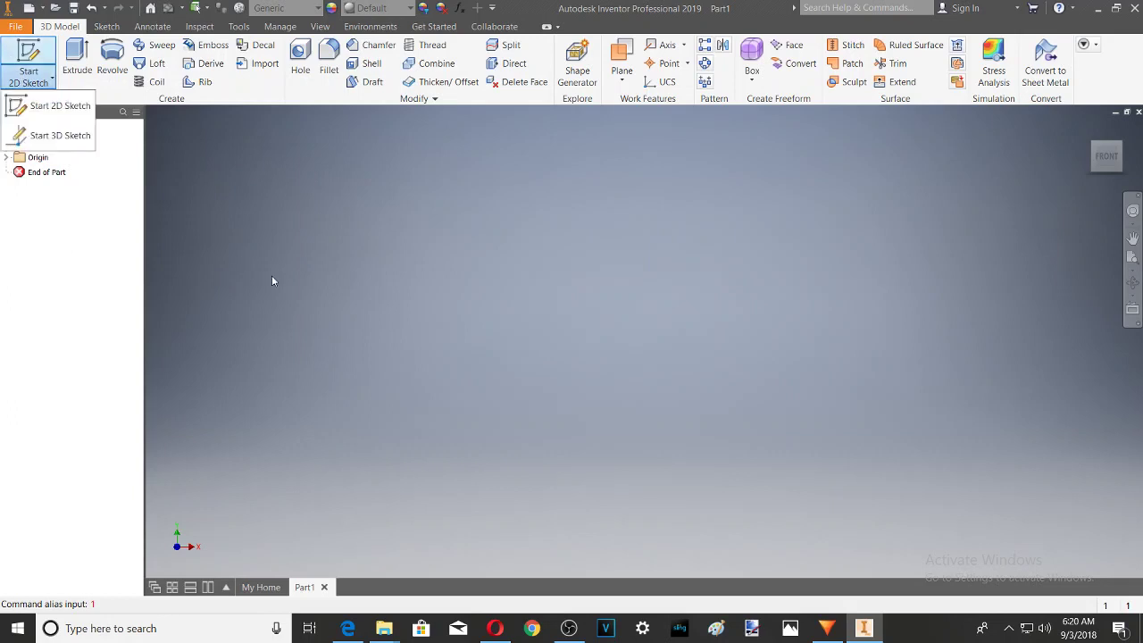
{"action": "left_click", "coordinate": [454, 334]}
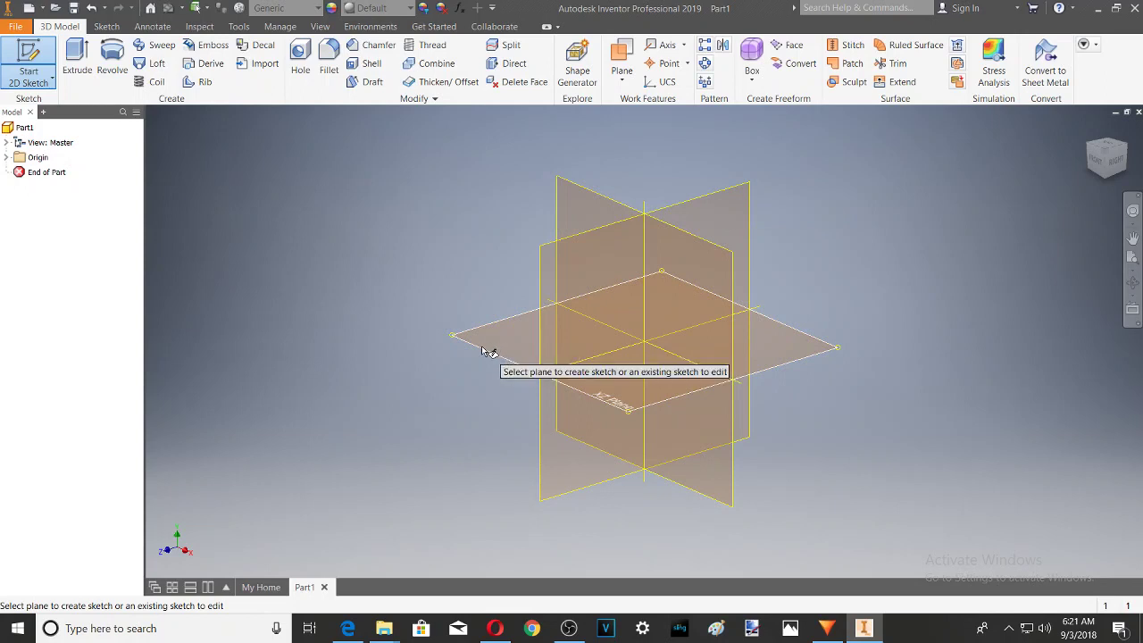
{"action": "left_click", "coordinate": [483, 350]}
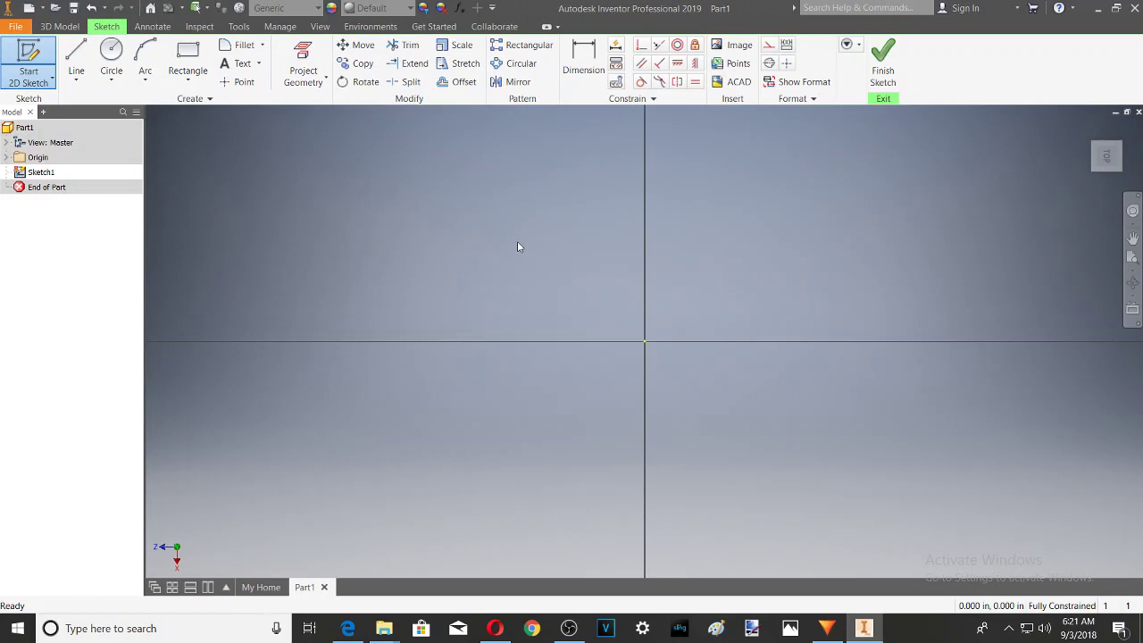
Draw a Two Point Center rectangle centred on the sketch origin
{"action": "left_click", "coordinate": [191, 82]}
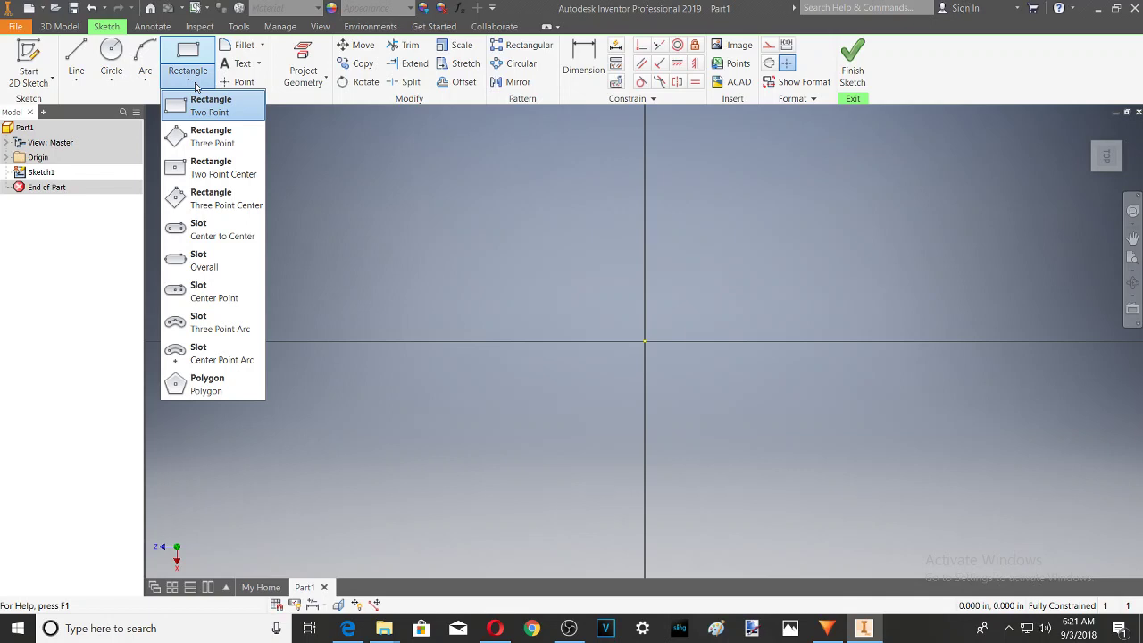
{"action": "left_click", "coordinate": [239, 169]}
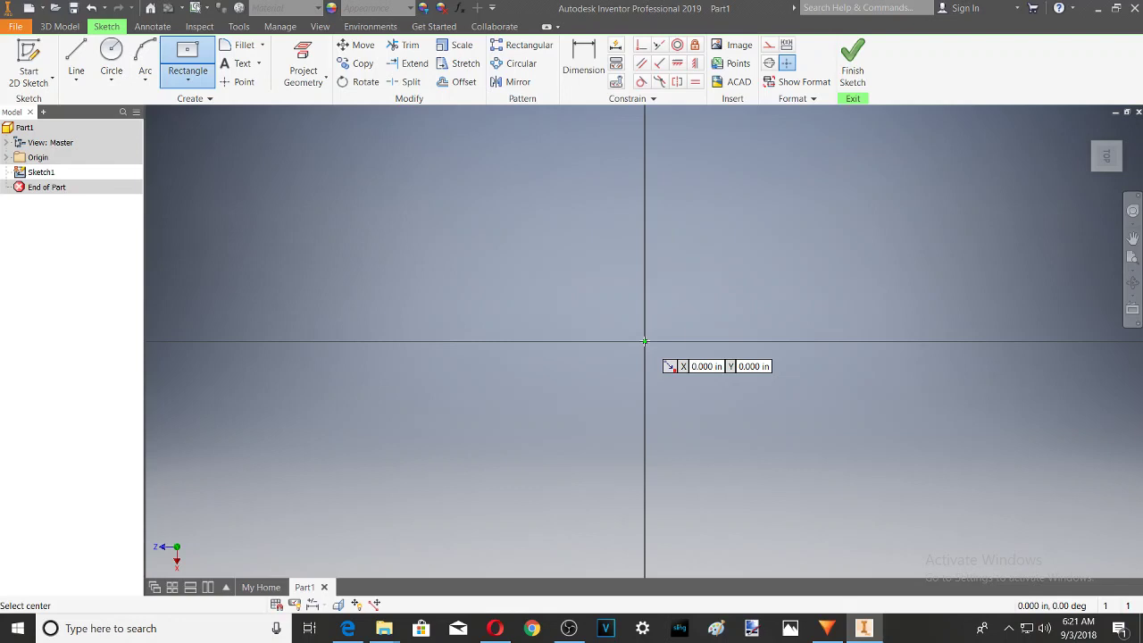
{"action": "left_click", "coordinate": [645, 342]}
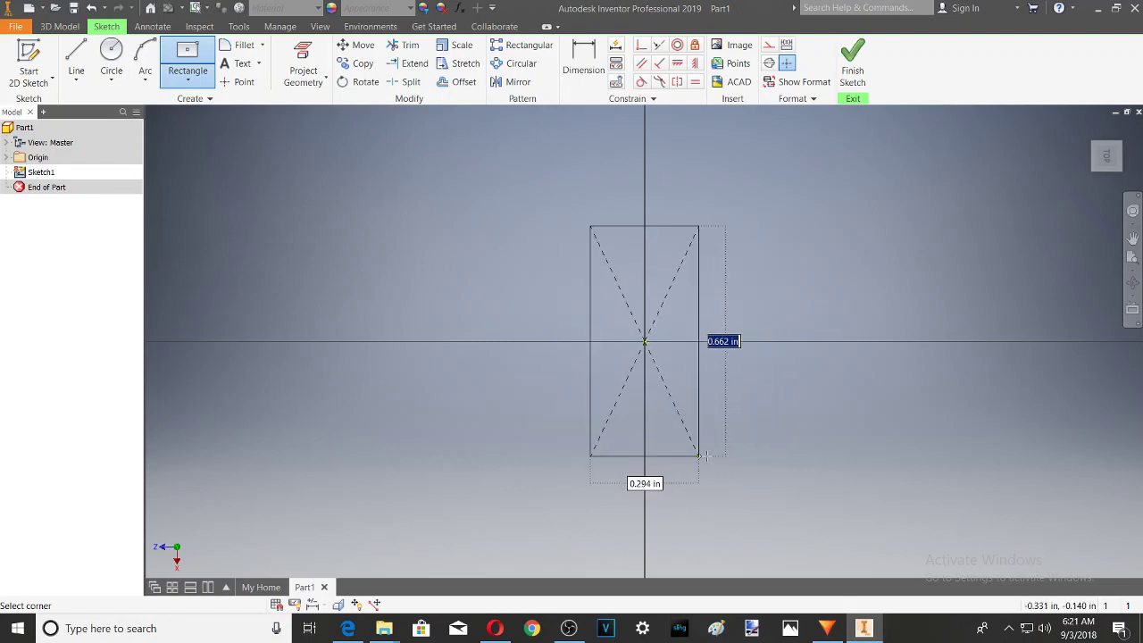
{"action": "left_click", "coordinate": [740, 444]}
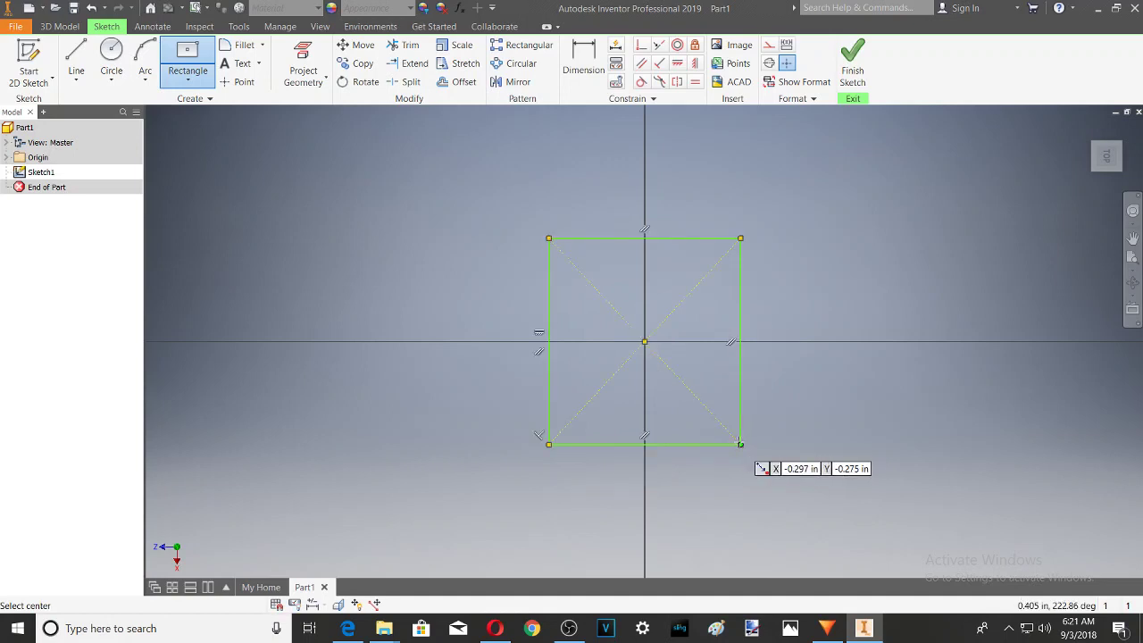
Dimension the rectangle's height and width to 2 each, then finish Sketch1
{"action": "key", "text": "d"}
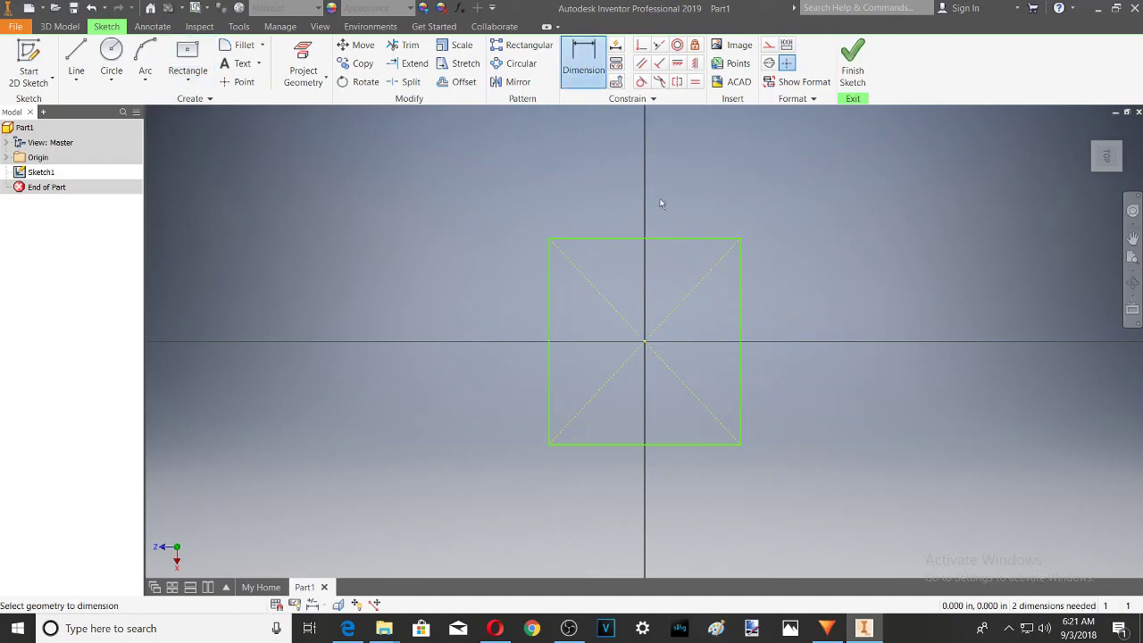
{"action": "left_click", "coordinate": [740, 326]}
{"action": "left_click", "coordinate": [831, 307]}
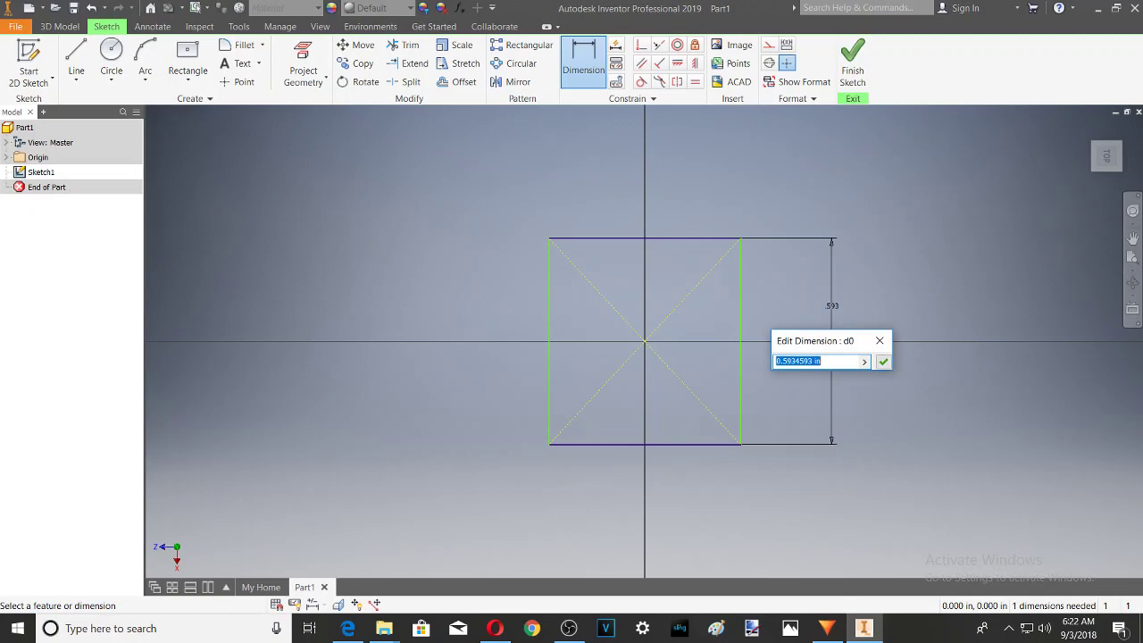
{"action": "type", "text": "2"}
{"action": "key", "text": "Return"}
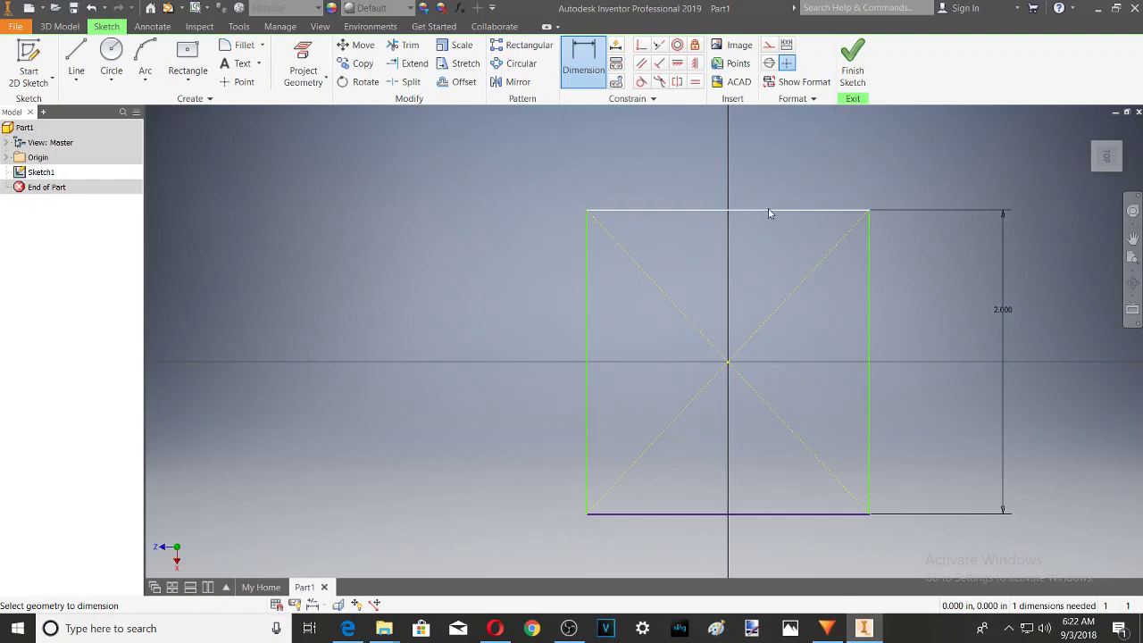
{"action": "left_click", "coordinate": [769, 211]}
{"action": "left_click", "coordinate": [762, 159]}
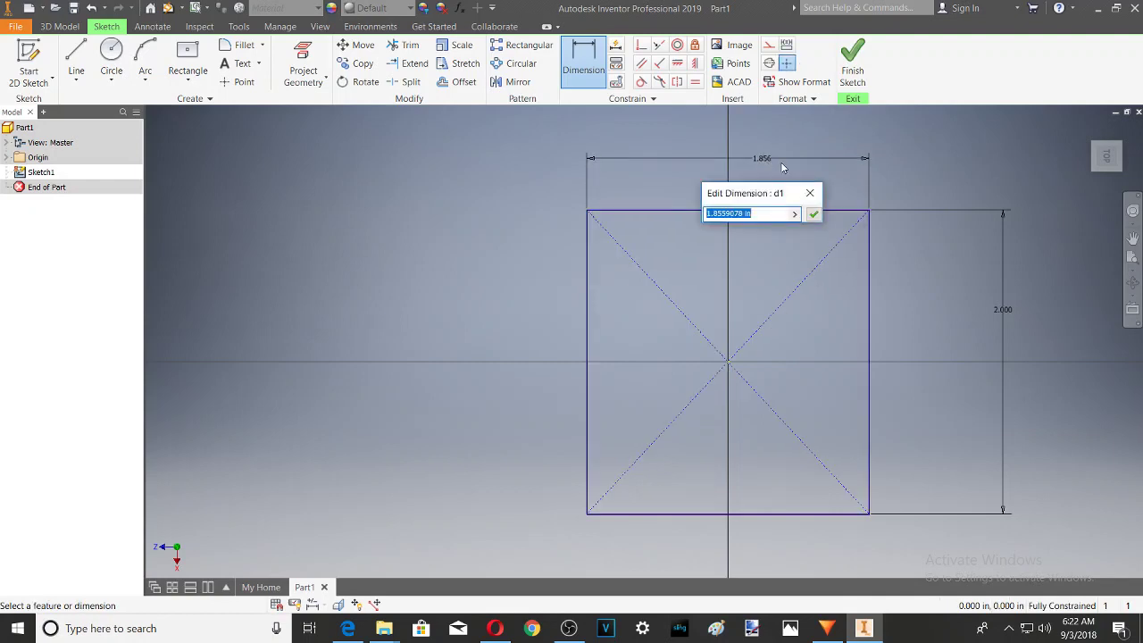
{"action": "type", "text": "2"}
{"action": "key", "text": "Return"}
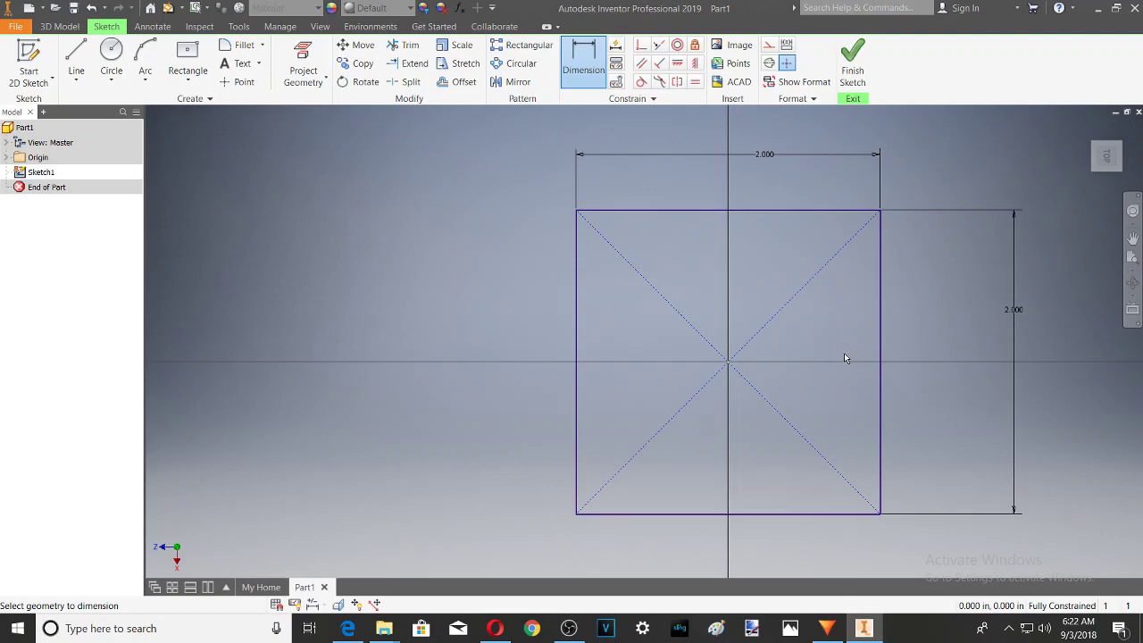
{"action": "left_click", "coordinate": [853, 63]}
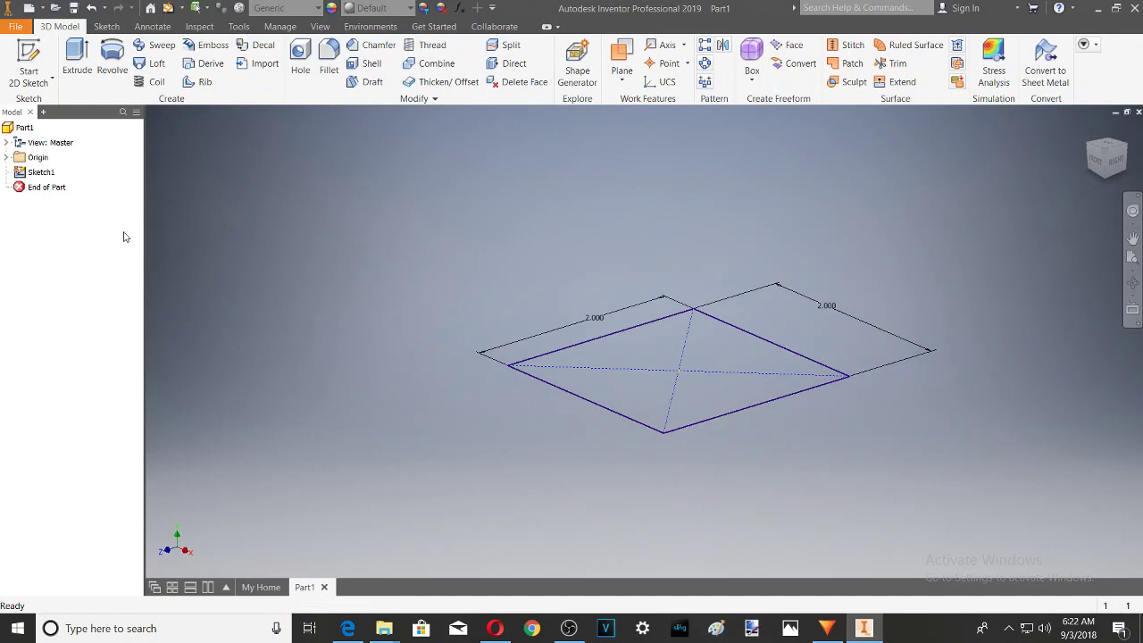
Start an Offset from Plane work plane and reopen the Plane options list
{"action": "left_click", "coordinate": [622, 80]}
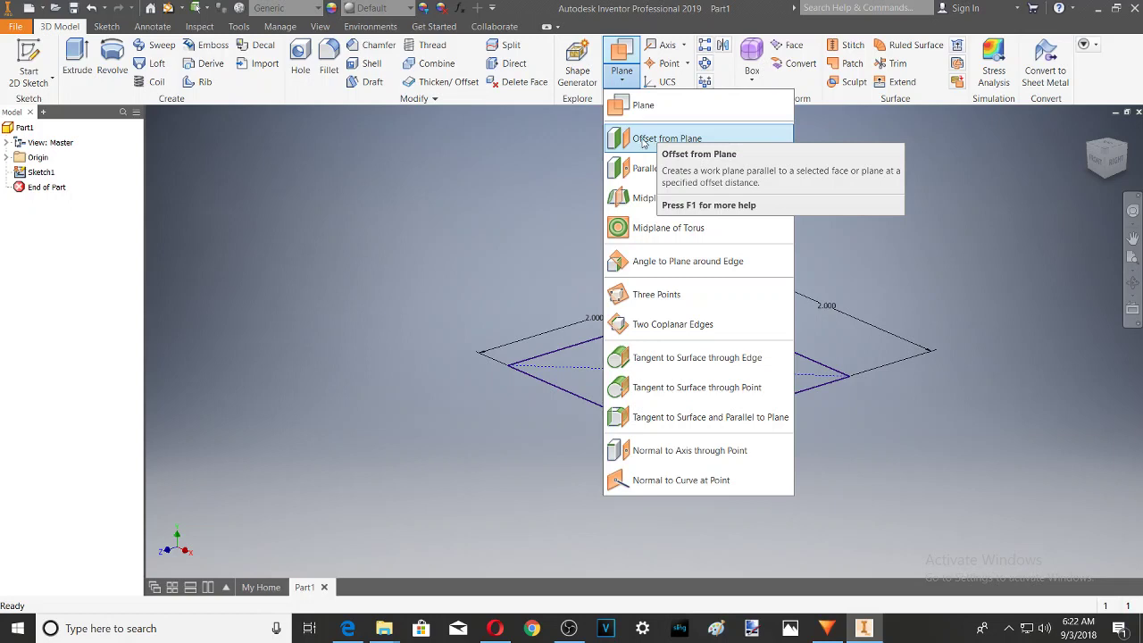
{"action": "left_click", "coordinate": [642, 140]}
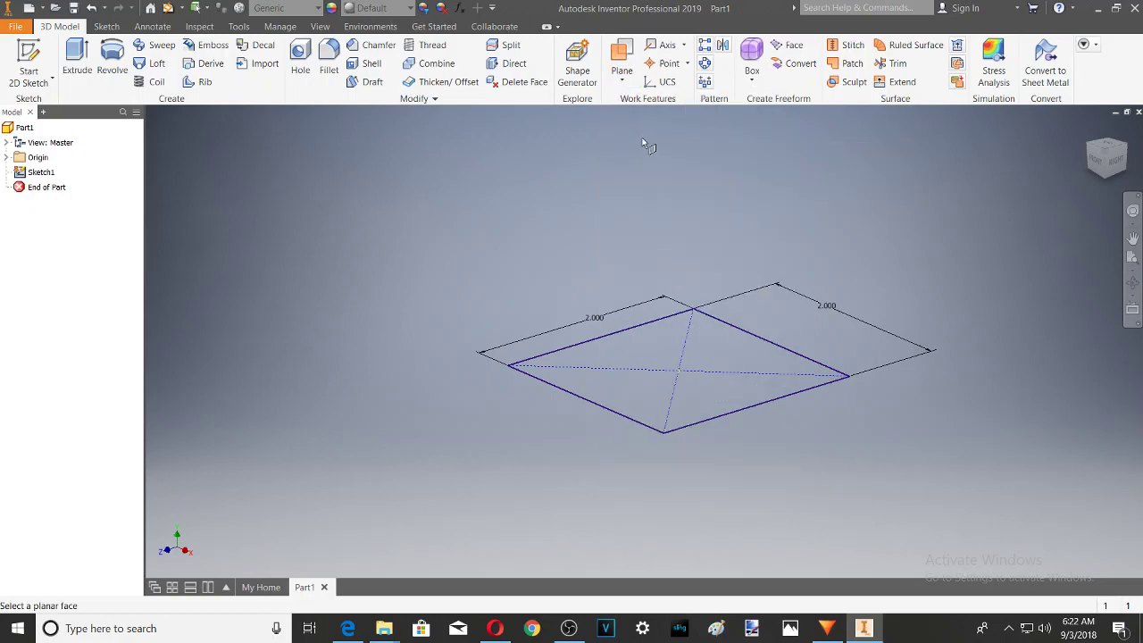
{"action": "left_click", "coordinate": [625, 85]}
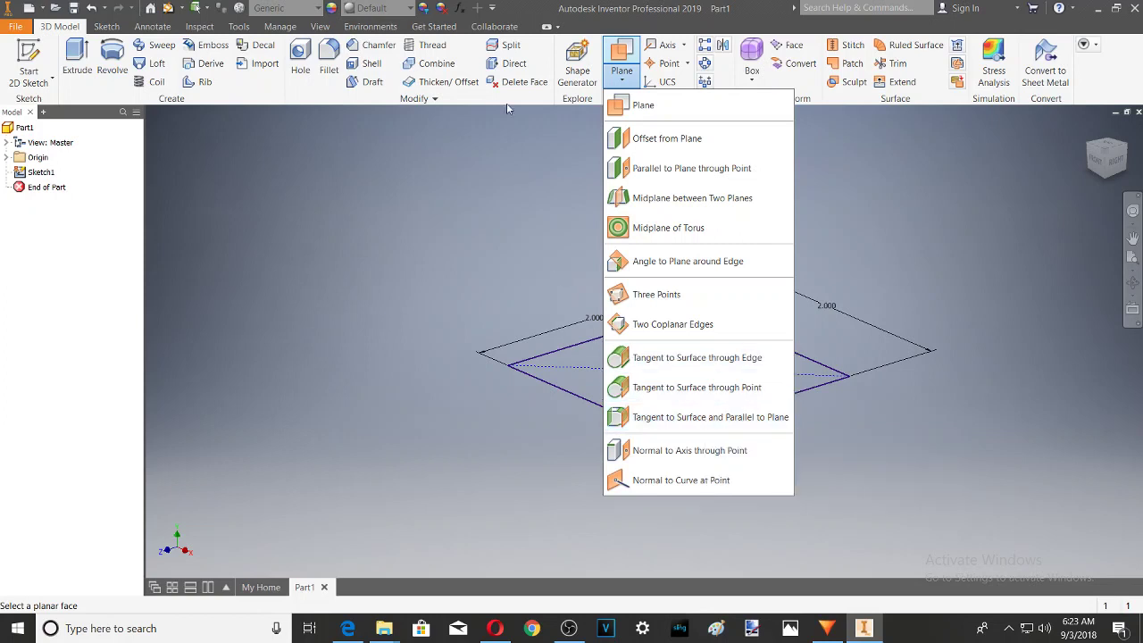
{"action": "left_click", "coordinate": [536, 18]}
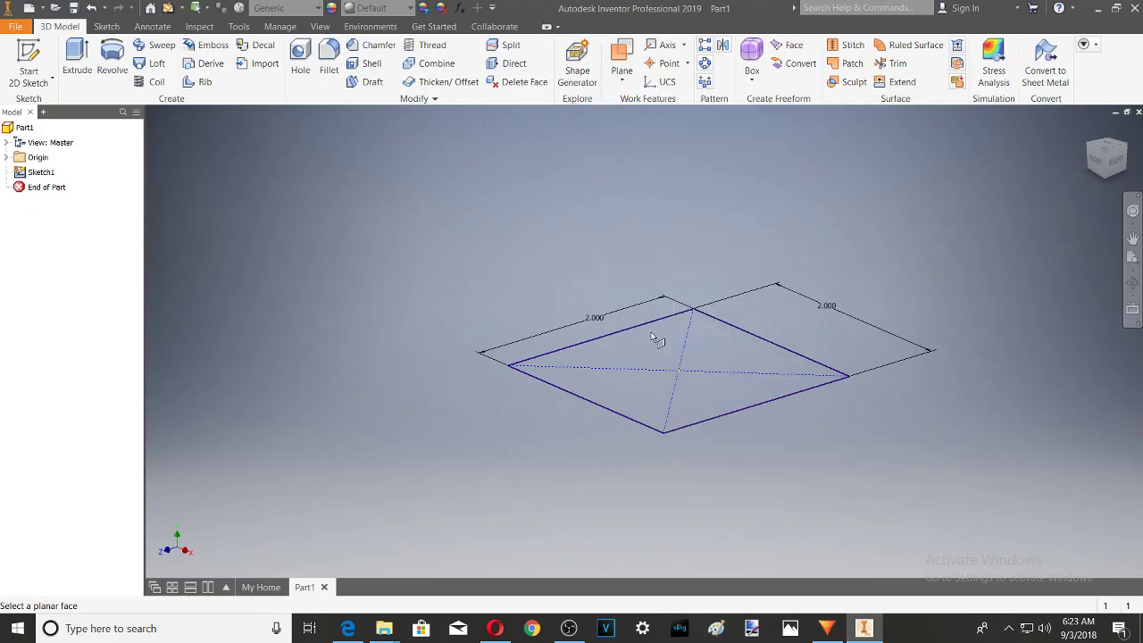
{"action": "left_click", "coordinate": [6, 157]}
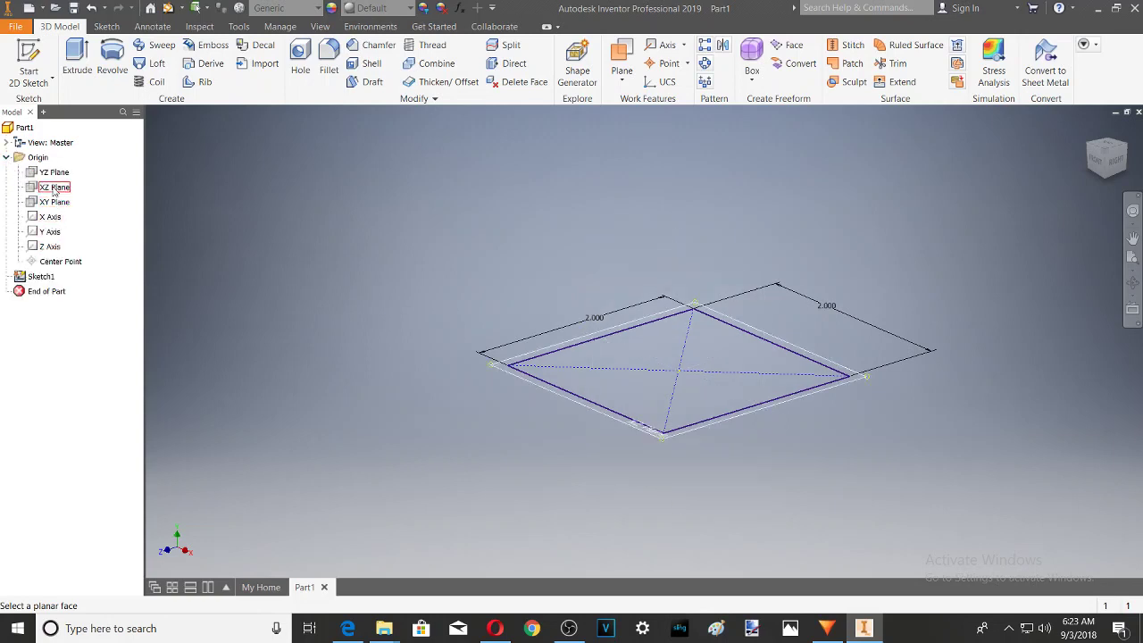
{"action": "left_click", "coordinate": [55, 187]}
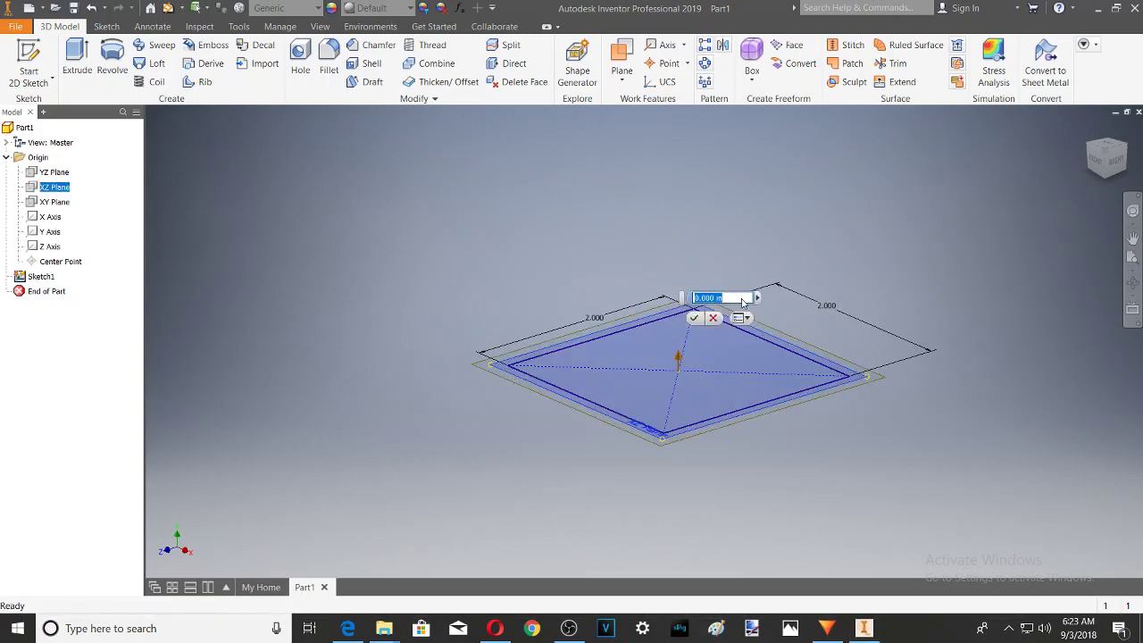
{"action": "type", "text": "50"}
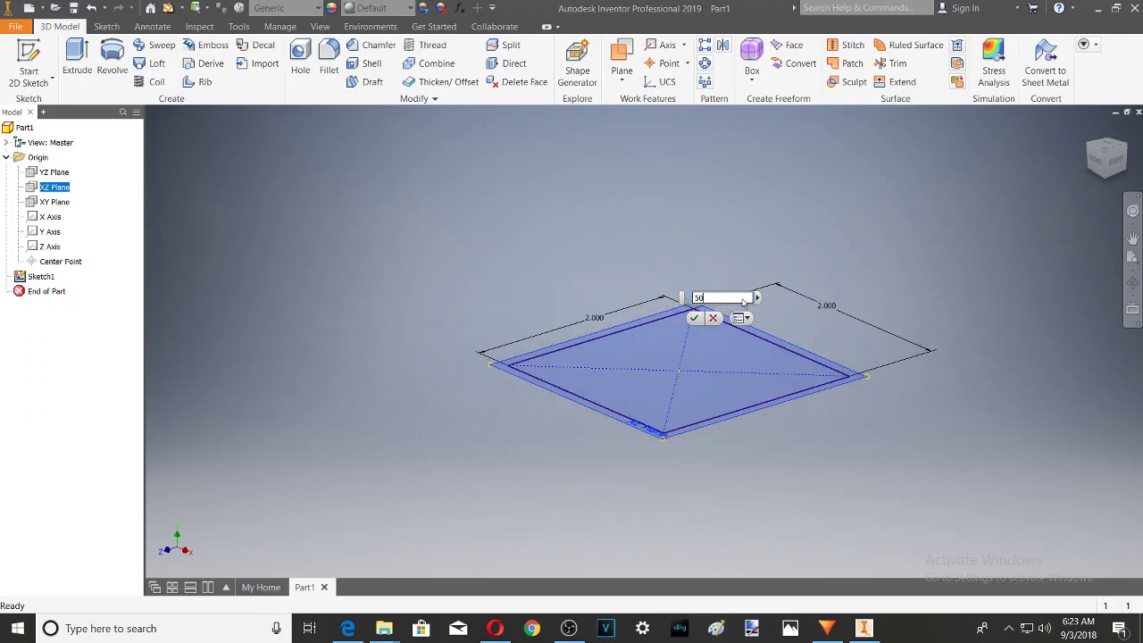
{"action": "key", "text": "Return"}
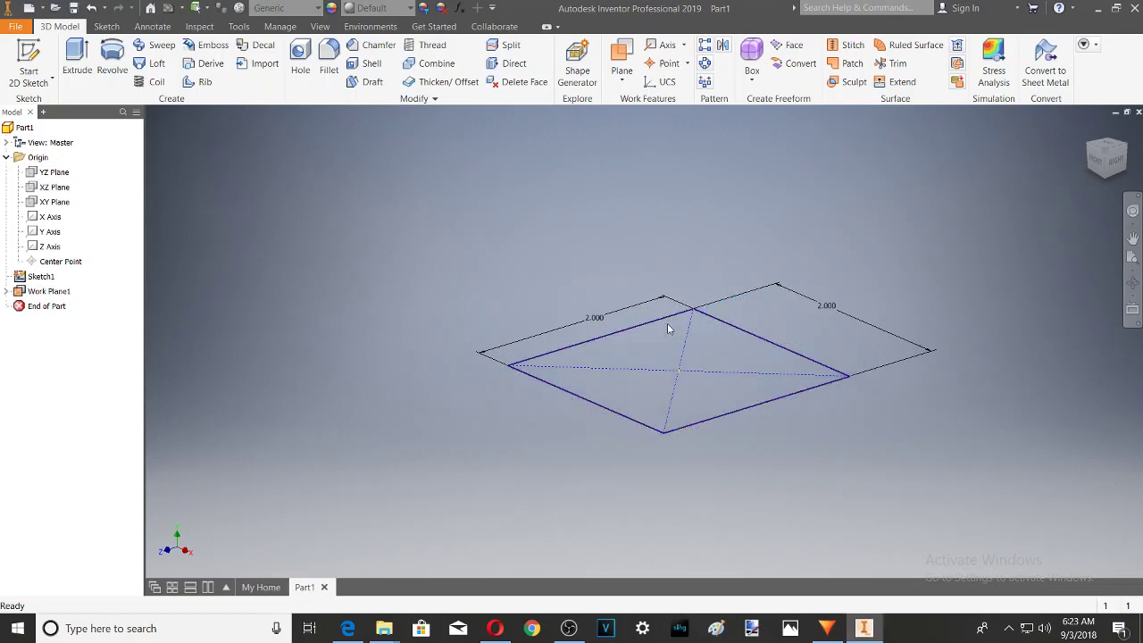
{"action": "scroll", "coordinate": [668, 329], "scroll_direction": "down", "scroll_amount": 10}
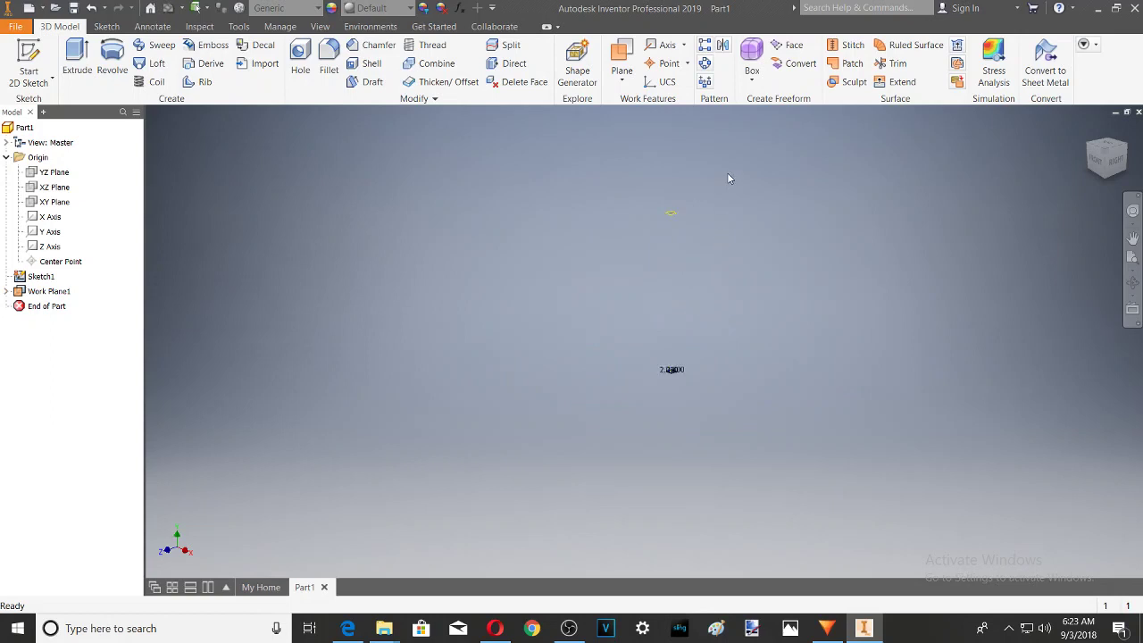
{"action": "scroll", "coordinate": [719, 180], "scroll_direction": "up", "scroll_amount": 3}
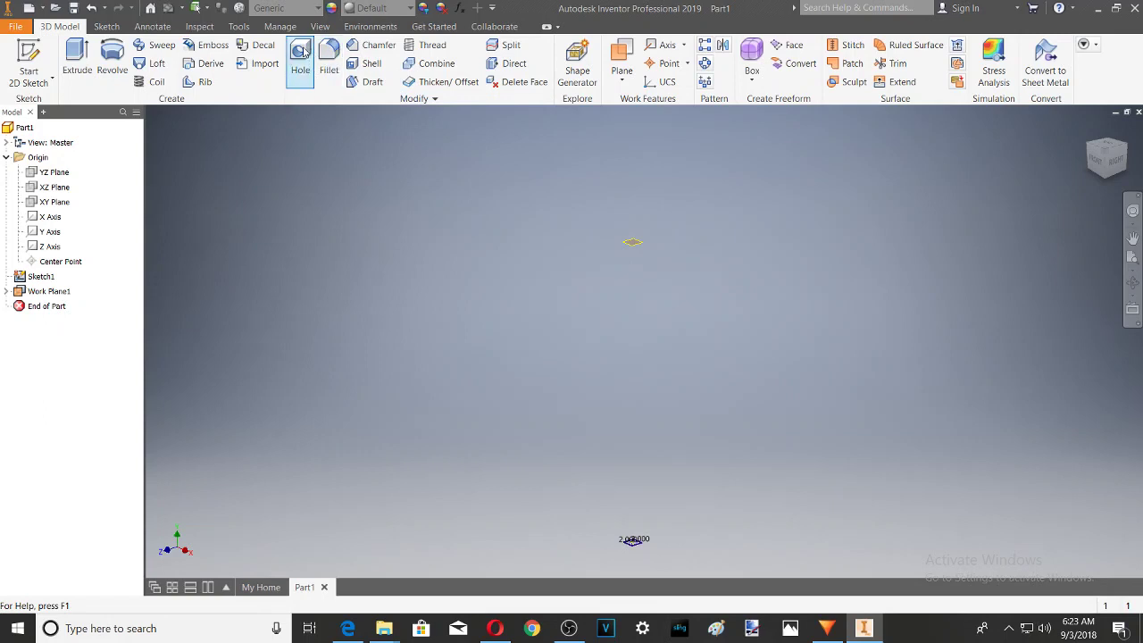
Start a new 2D sketch on the offset Work Plane1
{"action": "left_click", "coordinate": [24, 80]}
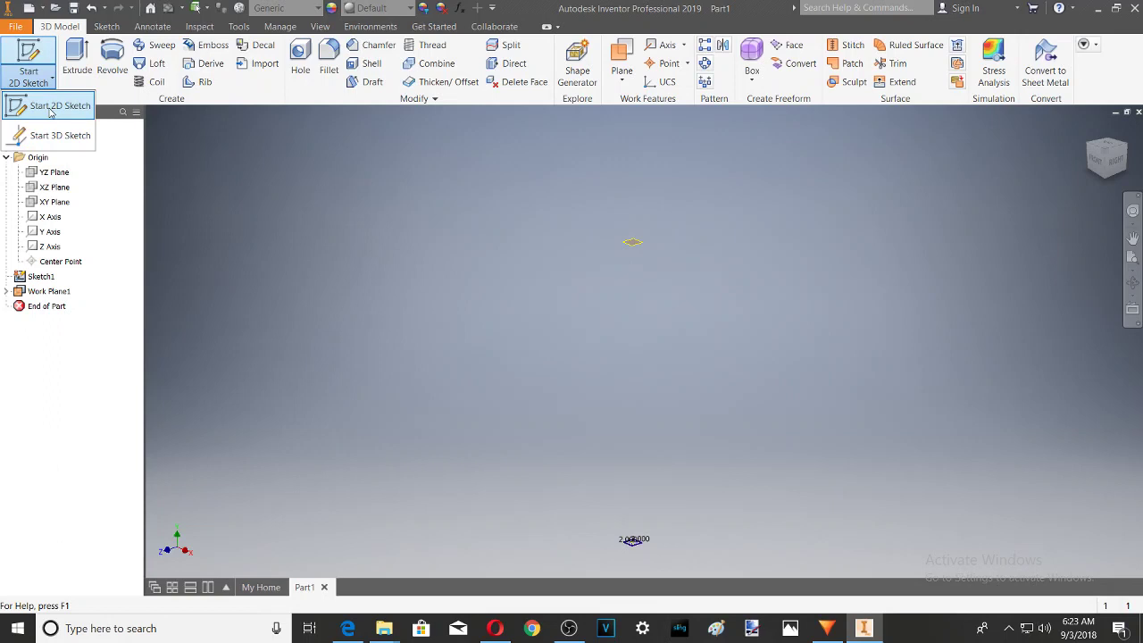
{"action": "left_click", "coordinate": [51, 112]}
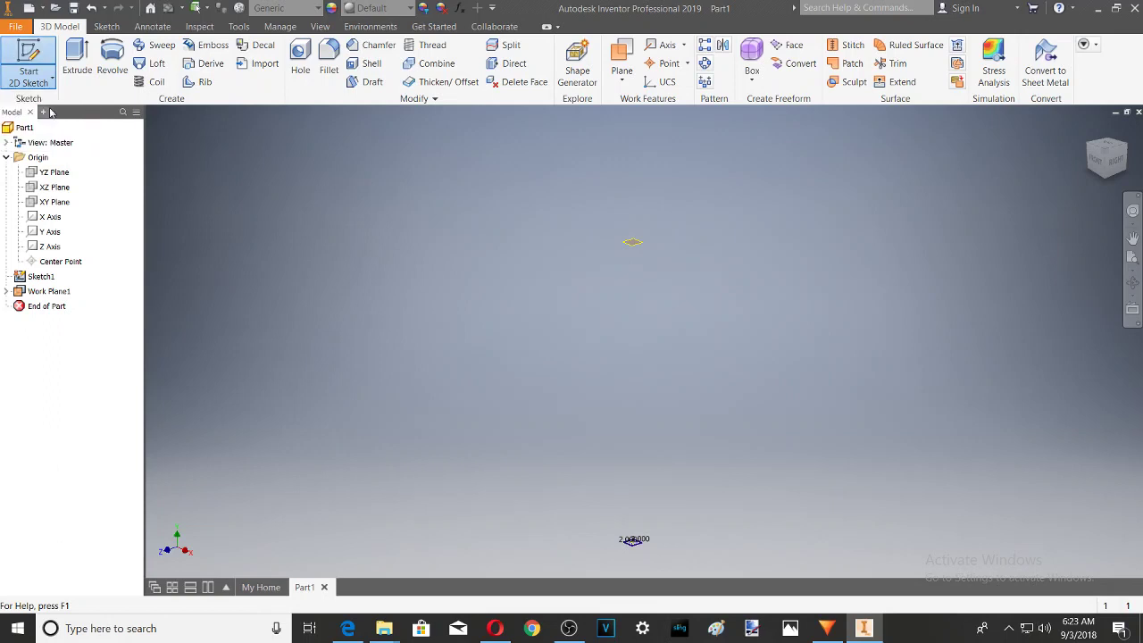
{"action": "left_click", "coordinate": [640, 247]}
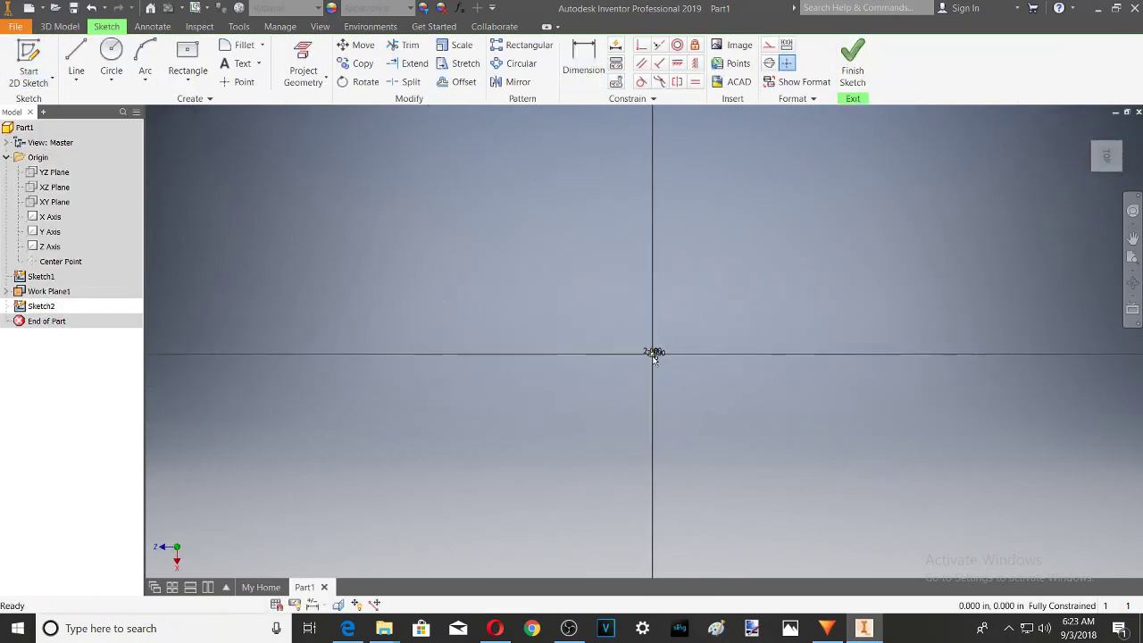
{"action": "scroll", "coordinate": [657, 357], "scroll_direction": "up", "scroll_amount": 5}
{"action": "scroll", "coordinate": [688, 348], "scroll_direction": "up", "scroll_amount": 2}
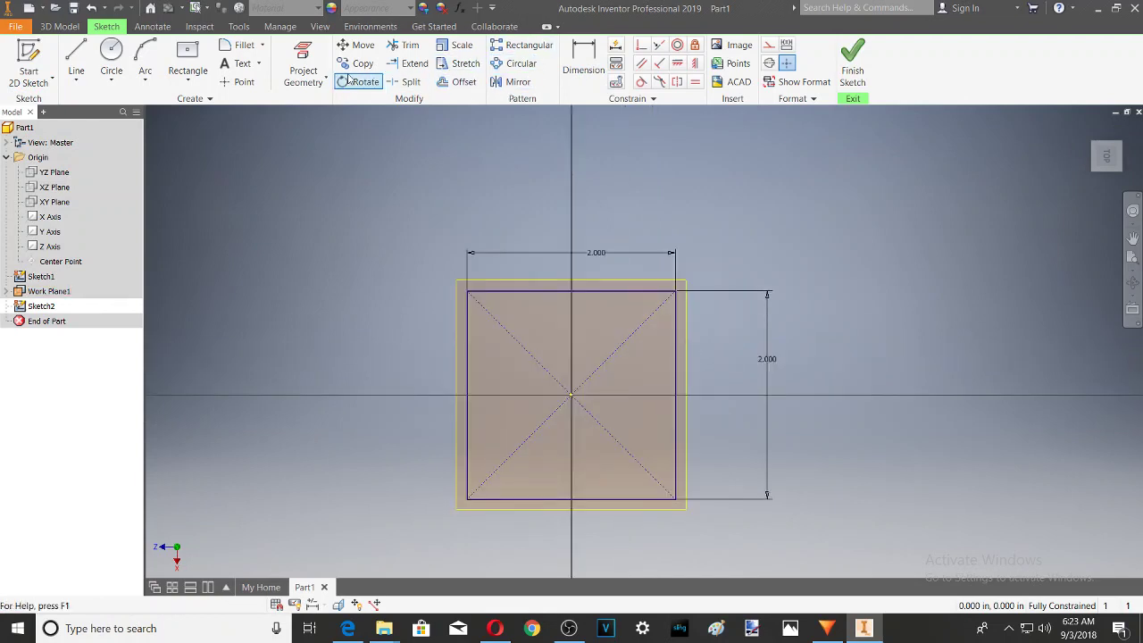
Draw a Two Point Center rectangle at the origin inside the 2 inch square
{"action": "left_click", "coordinate": [192, 84]}
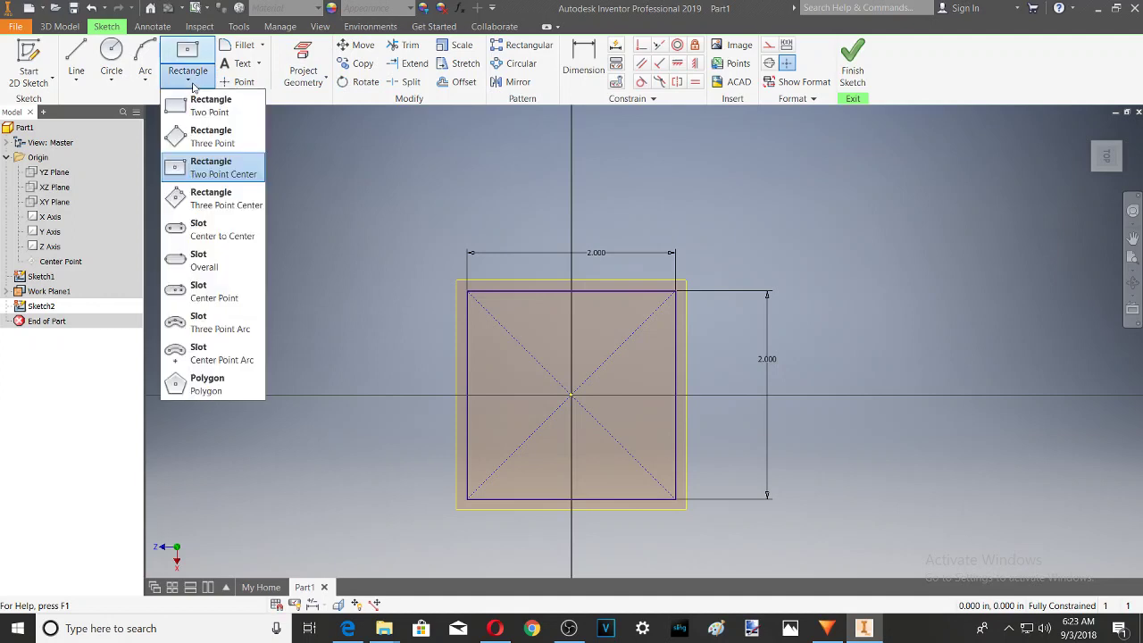
{"action": "left_click", "coordinate": [198, 170]}
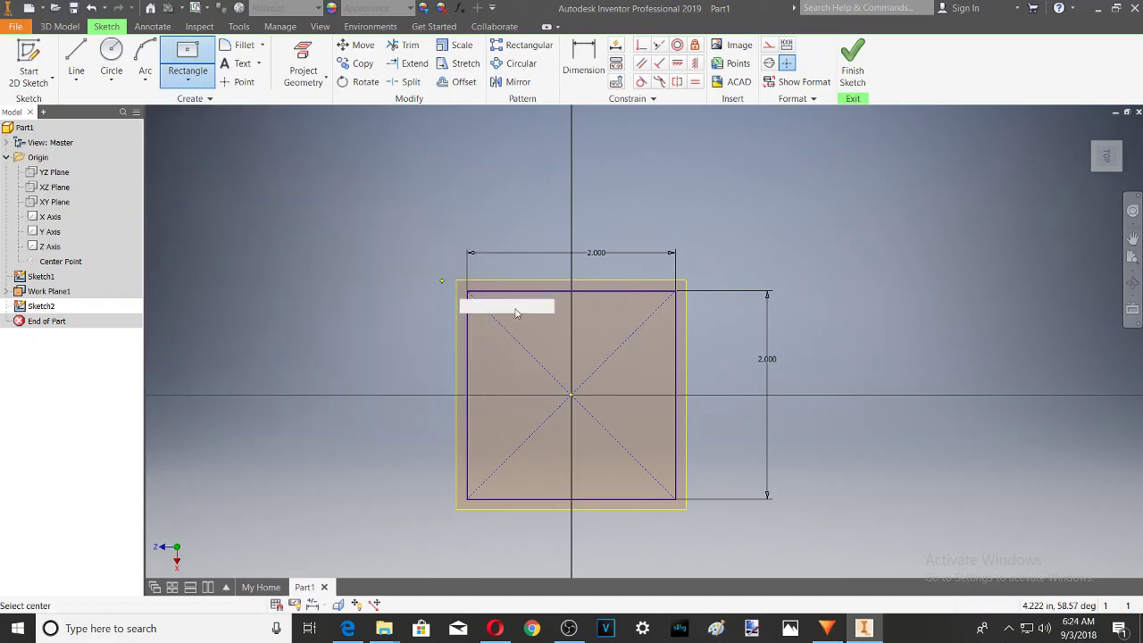
{"action": "left_click", "coordinate": [570, 394]}
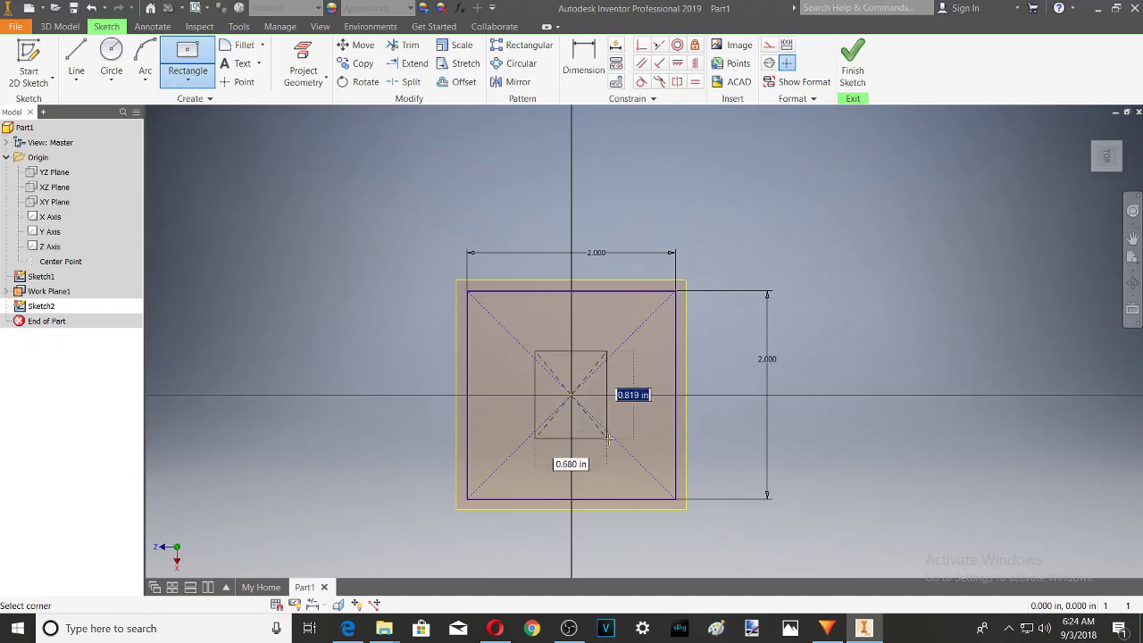
{"action": "left_click", "coordinate": [657, 463]}
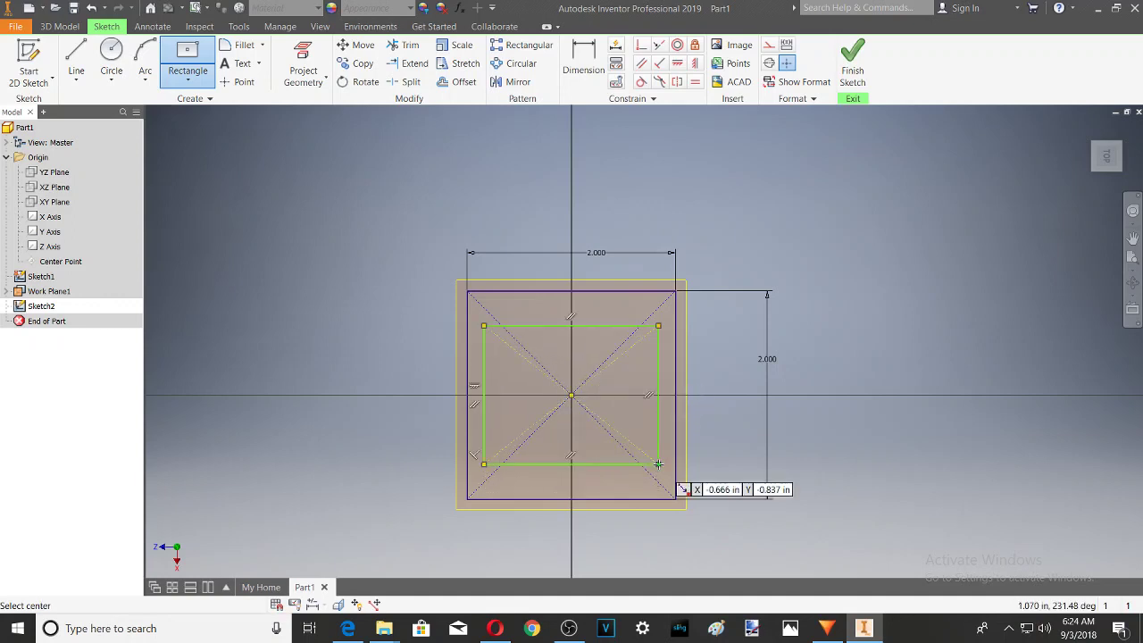
Dimension the inner rectangle's width and height to 1.5 each
{"action": "left_click", "coordinate": [583, 60]}
{"action": "left_click", "coordinate": [597, 331]}
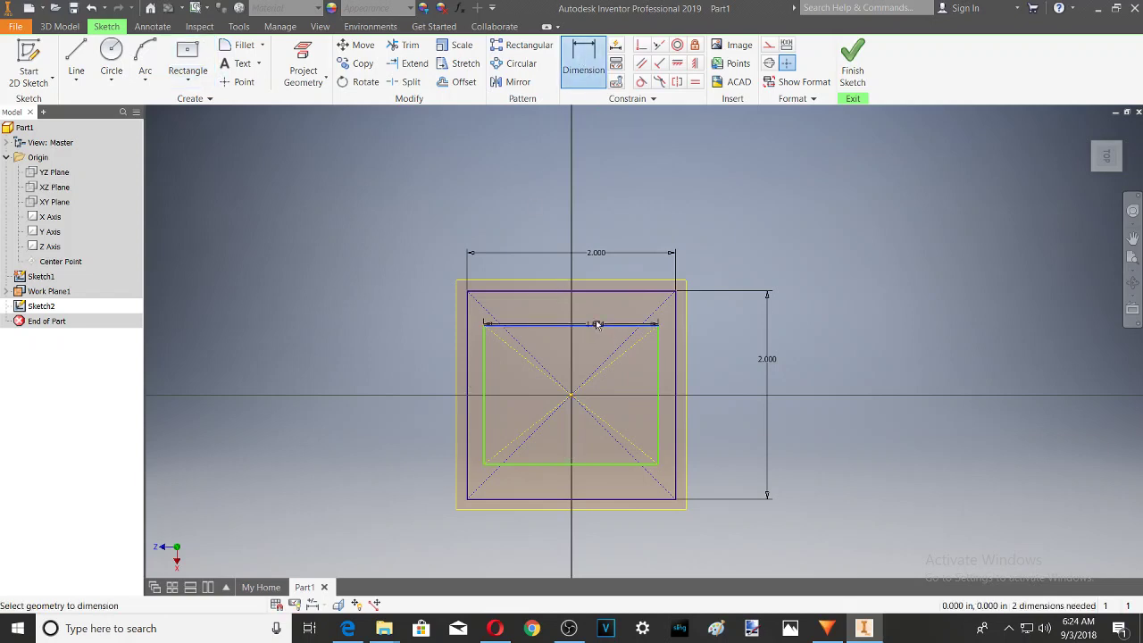
{"action": "left_click", "coordinate": [600, 314]}
{"action": "type", "text": "1"}
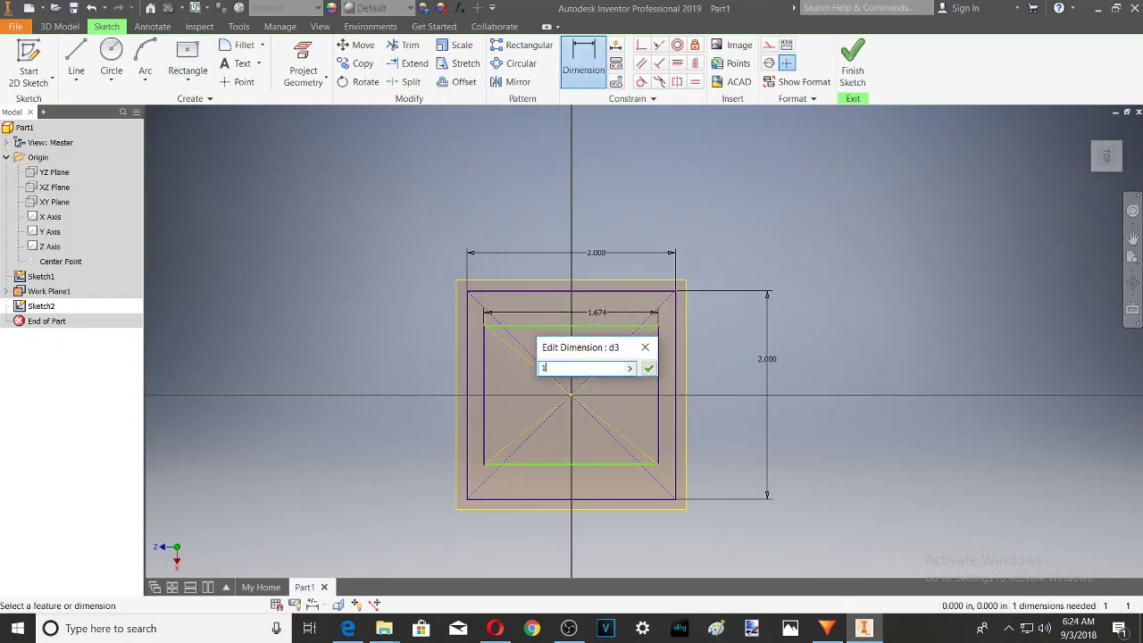
{"action": "type", "text": ".5"}
{"action": "key", "text": "Return"}
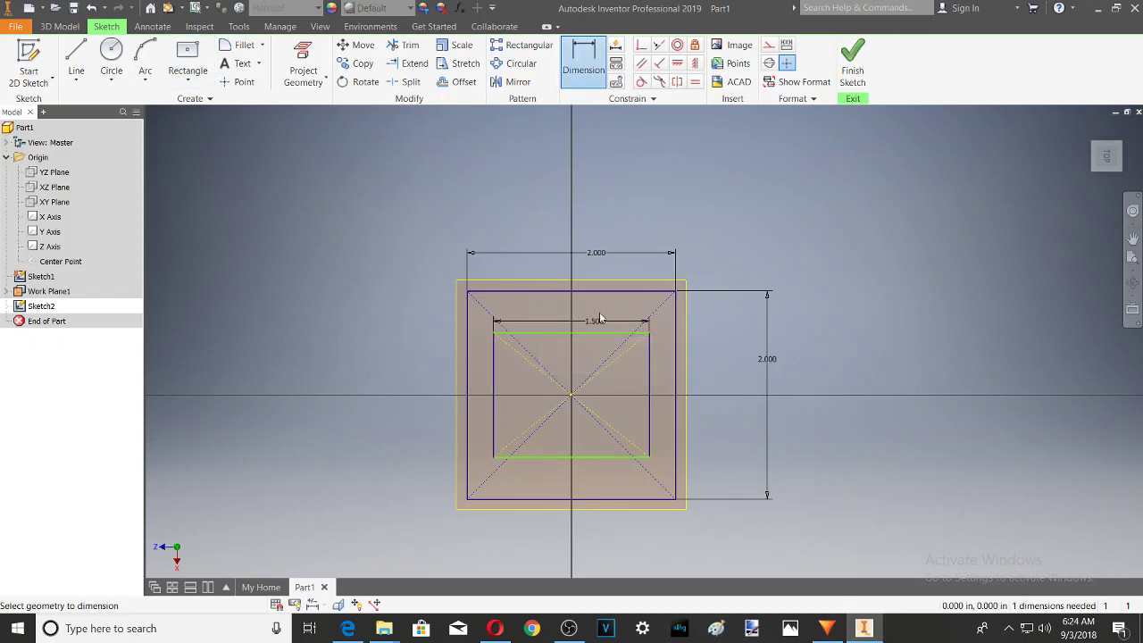
{"action": "left_click", "coordinate": [651, 436]}
{"action": "left_click", "coordinate": [714, 416]}
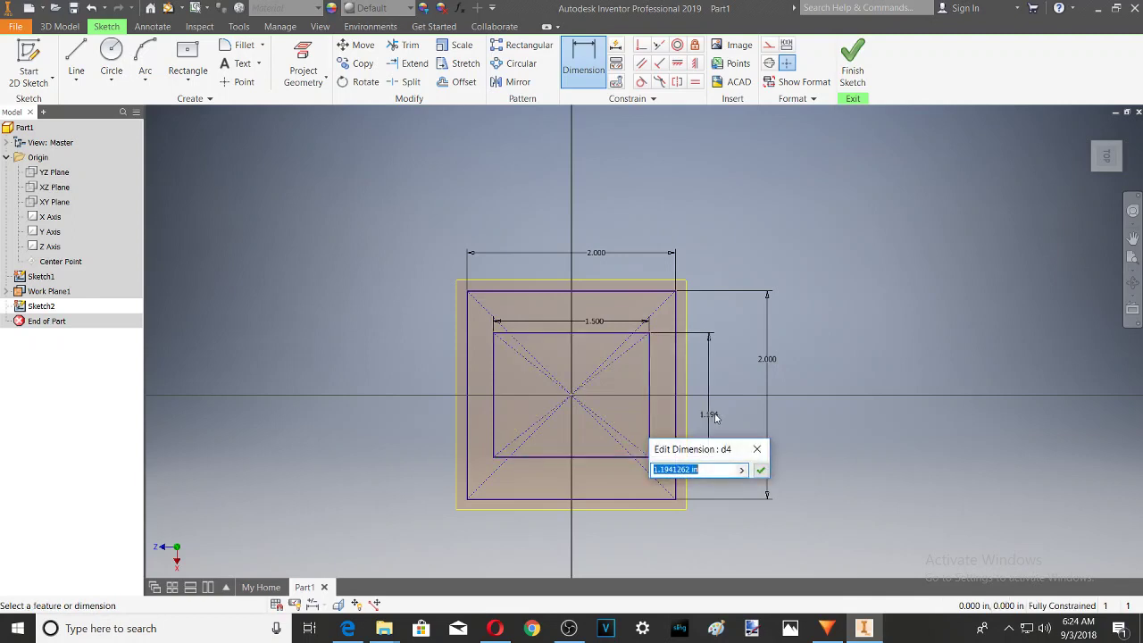
{"action": "type", "text": "1.5"}
{"action": "key", "text": "Return"}
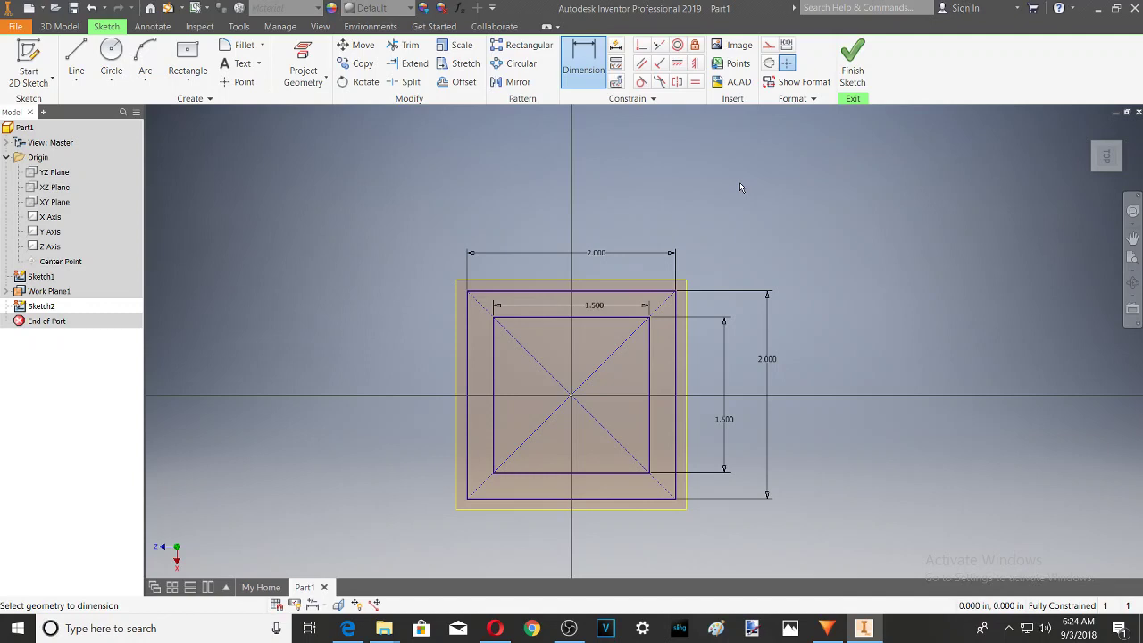
Finish Sketch2 and loft from the 1.5 square down to the 2 inch square
{"action": "left_click", "coordinate": [852, 63]}
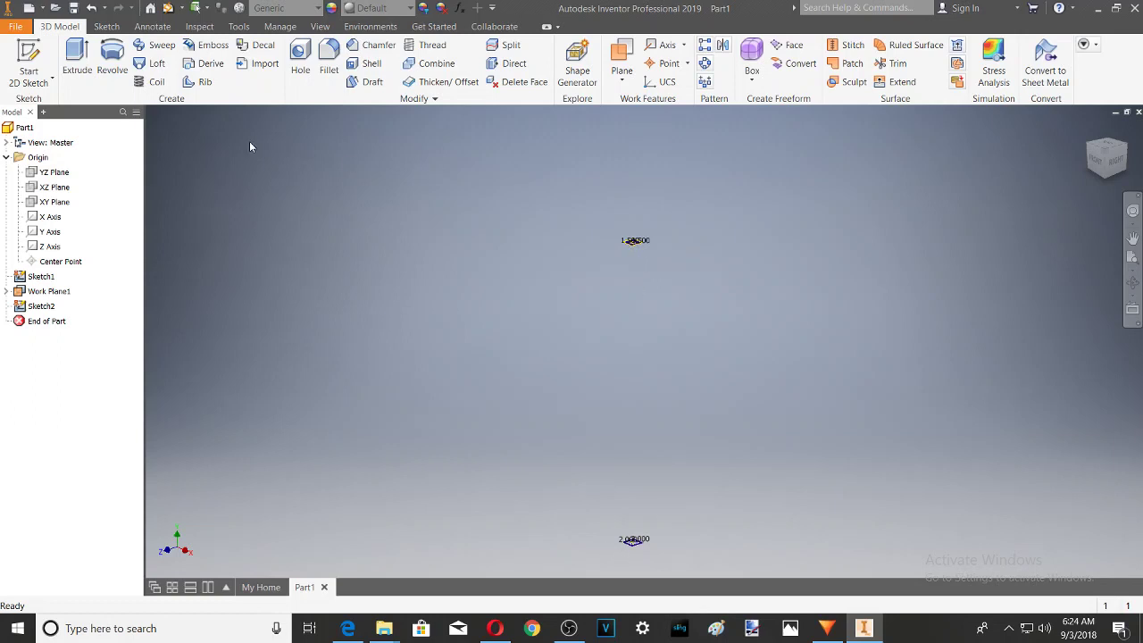
{"action": "left_click", "coordinate": [157, 66]}
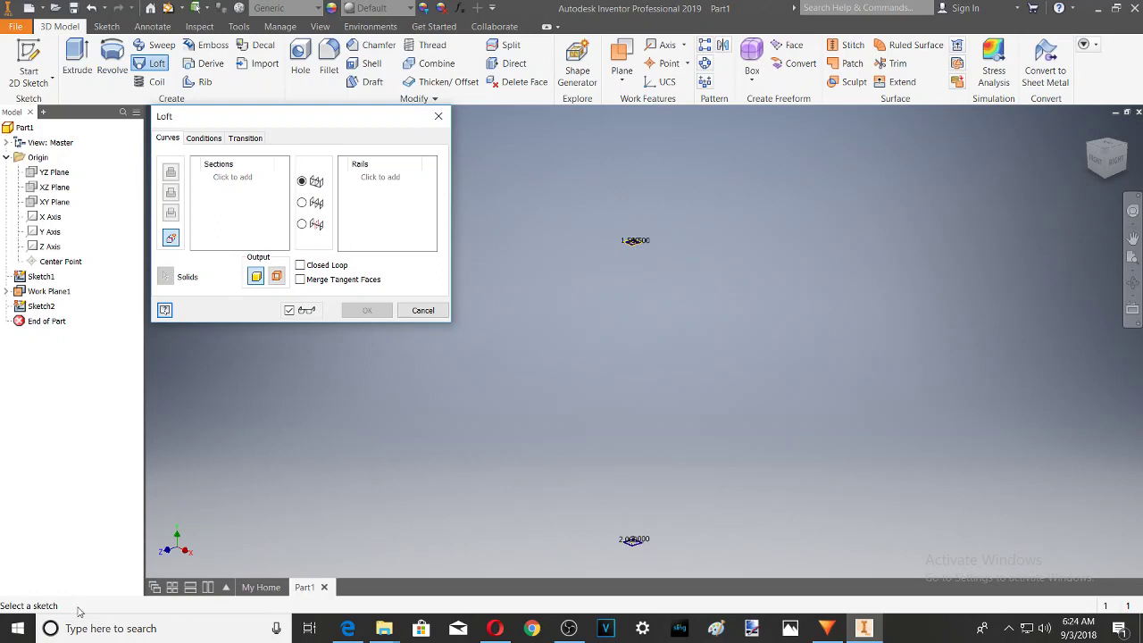
{"action": "left_click", "coordinate": [634, 242]}
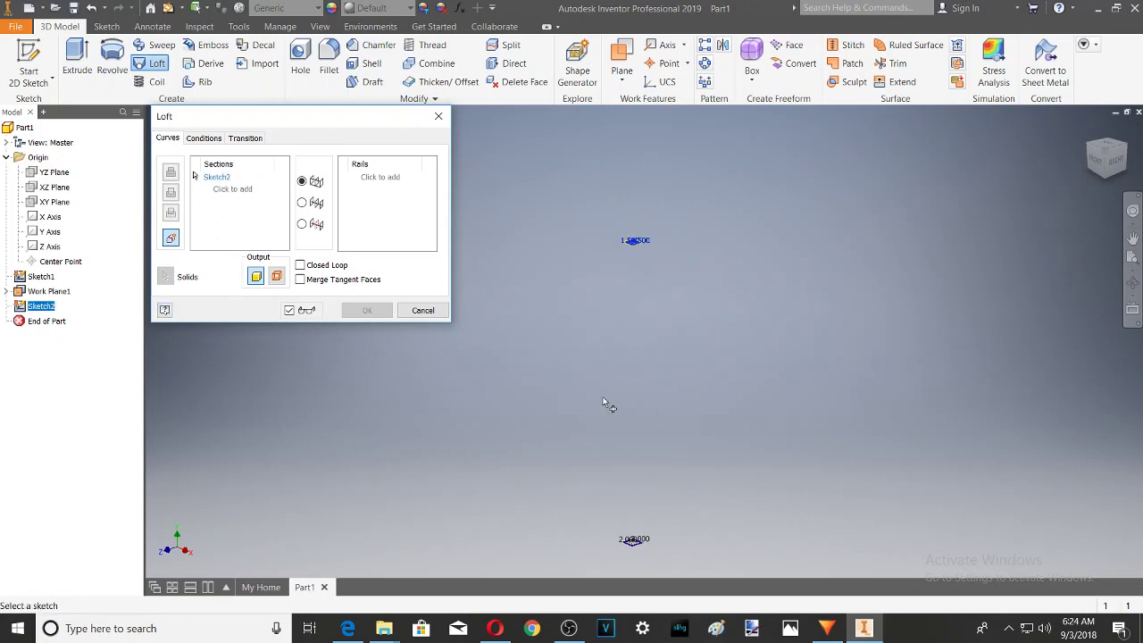
{"action": "left_click", "coordinate": [634, 542]}
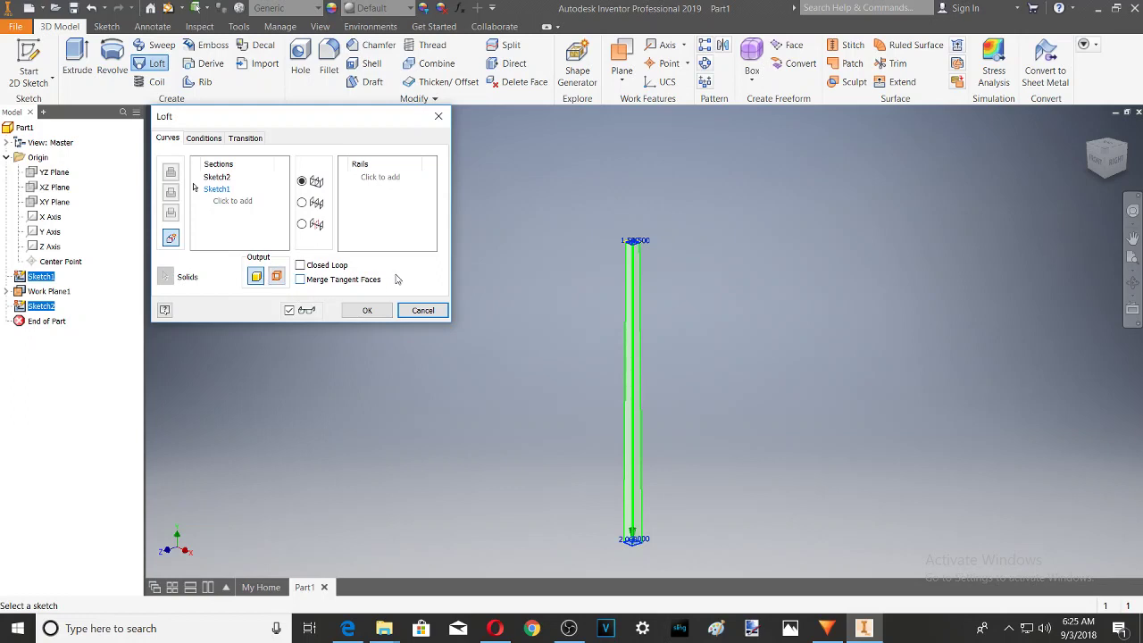
{"action": "left_click", "coordinate": [368, 311]}
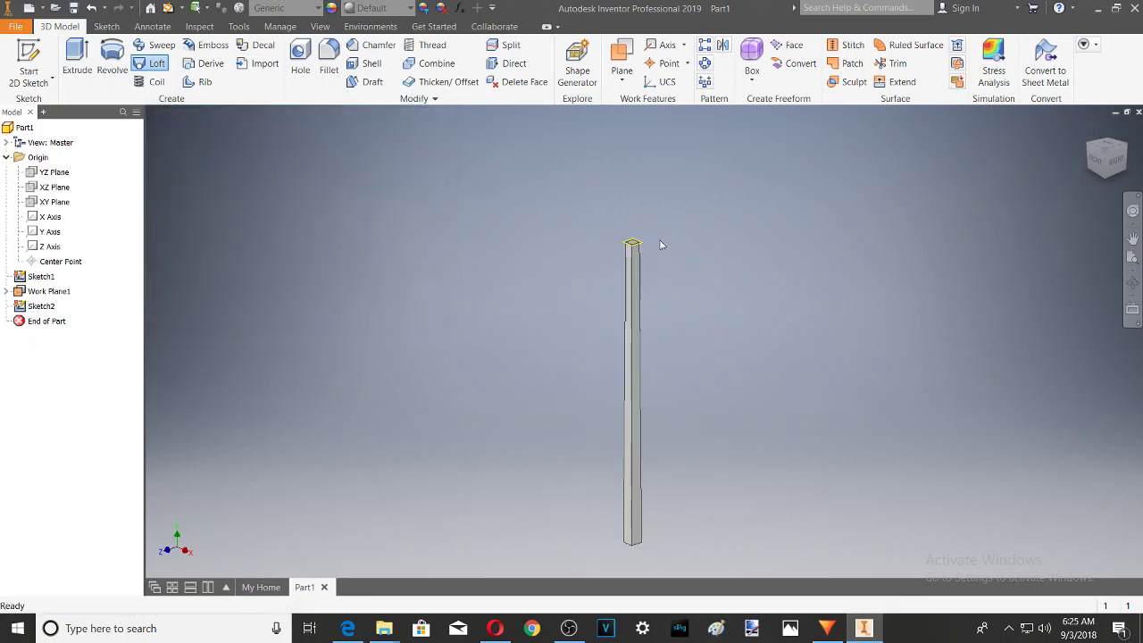
Start a 0.1 in shell and mark the column's top face for removal
{"action": "scroll", "coordinate": [637, 203], "scroll_direction": "down", "scroll_amount": 3}
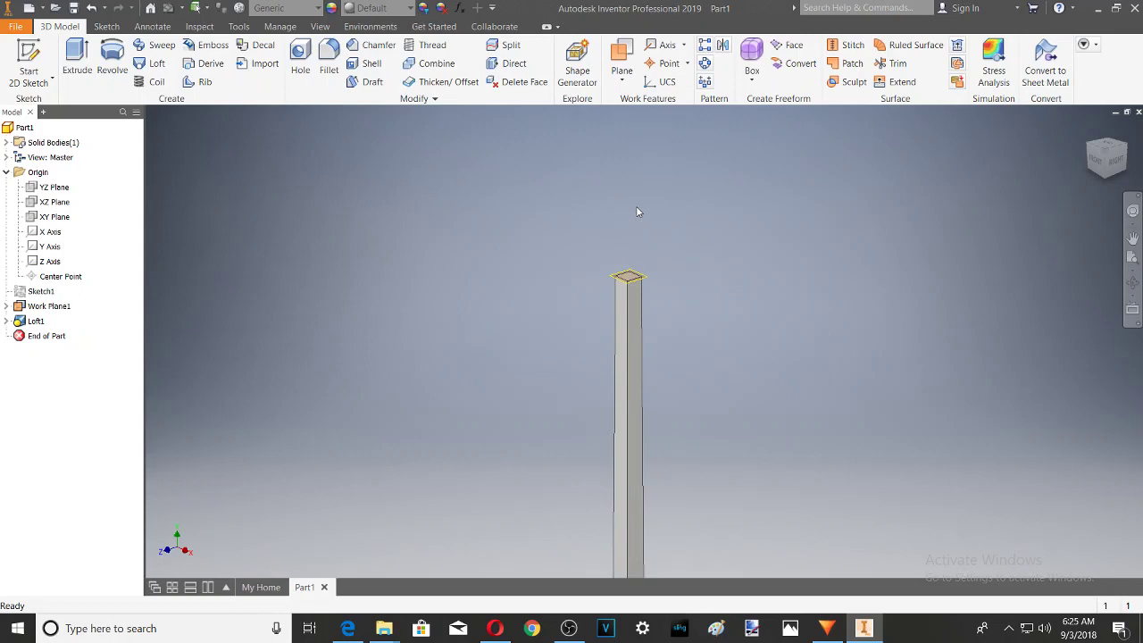
{"action": "scroll", "coordinate": [409, 127], "scroll_direction": "up", "scroll_amount": 3}
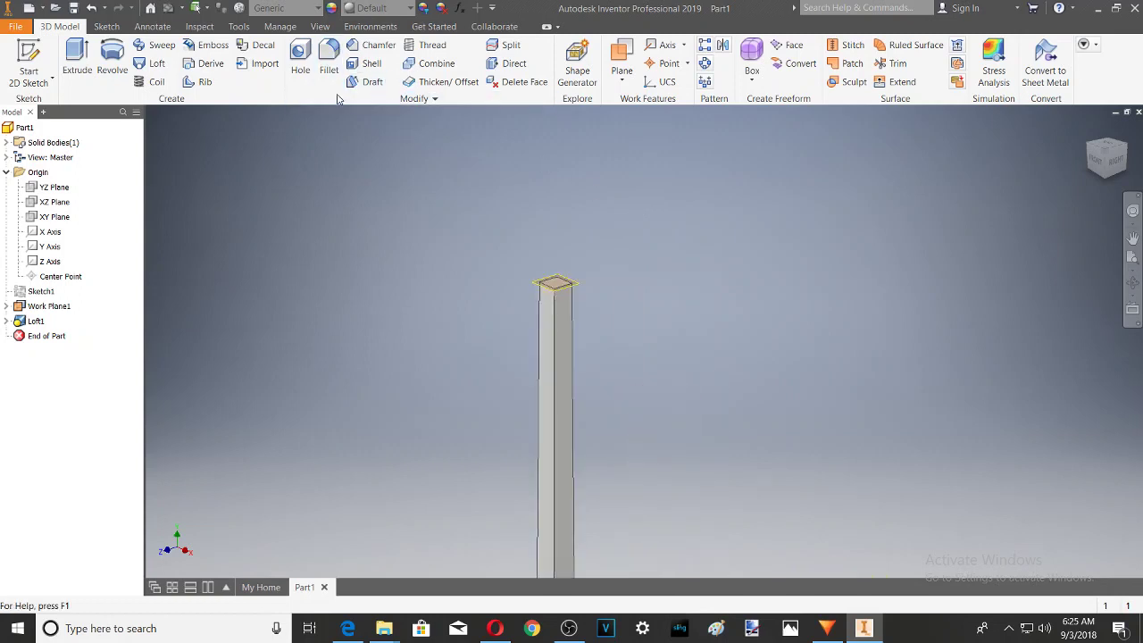
{"action": "left_click", "coordinate": [371, 65]}
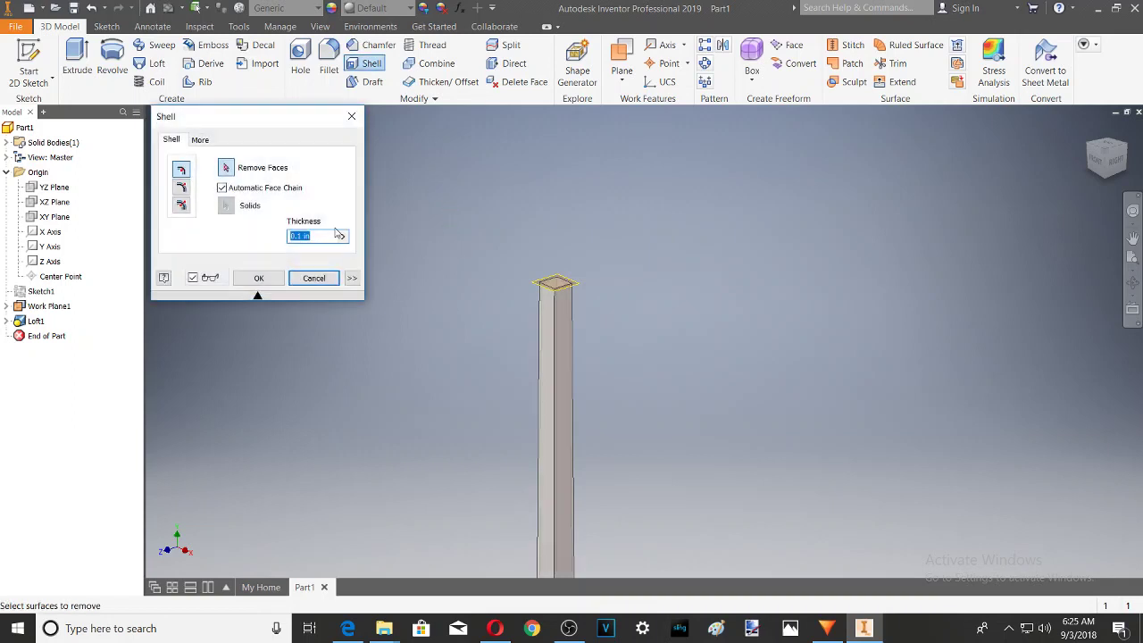
{"action": "scroll", "coordinate": [519, 241], "scroll_direction": "up", "scroll_amount": 5}
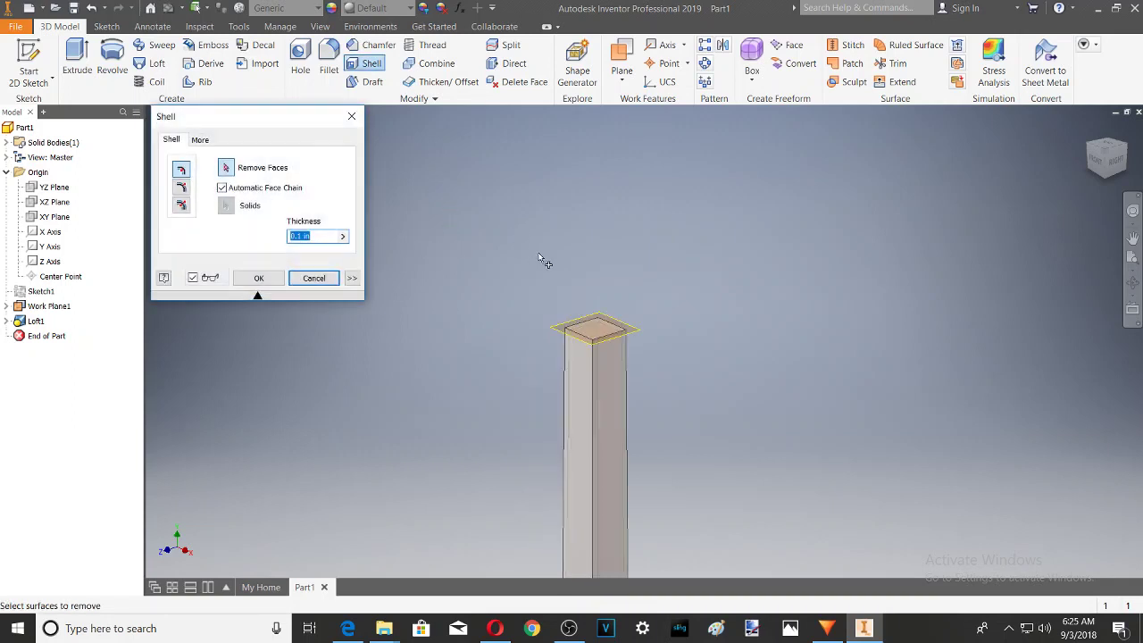
{"action": "left_click", "coordinate": [650, 395]}
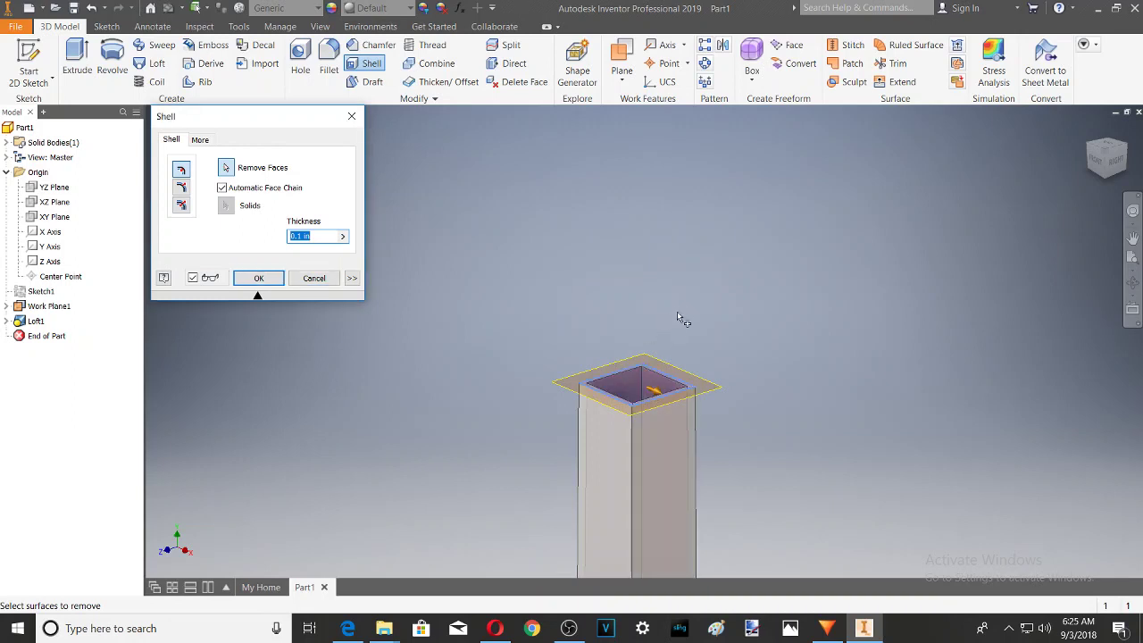
Orbit to the column's underside and mark its bottom face for removal
{"action": "scroll", "coordinate": [683, 317], "scroll_direction": "down", "scroll_amount": 5}
{"action": "scroll", "coordinate": [693, 349], "scroll_direction": "up", "scroll_amount": 5}
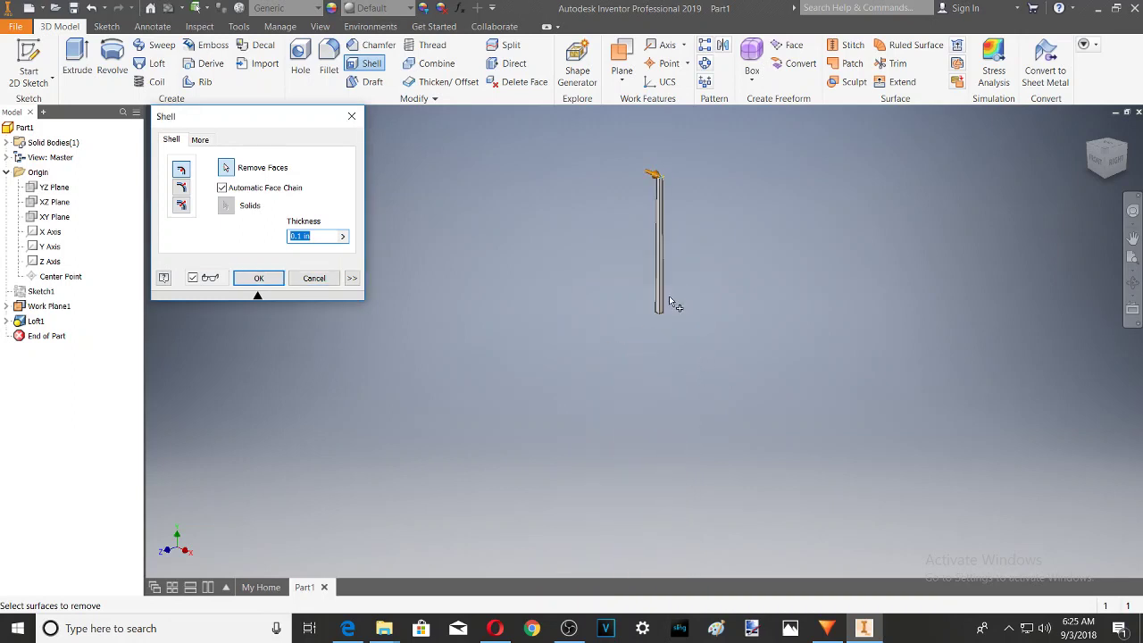
{"action": "scroll", "coordinate": [597, 442], "scroll_direction": "up", "scroll_amount": 2}
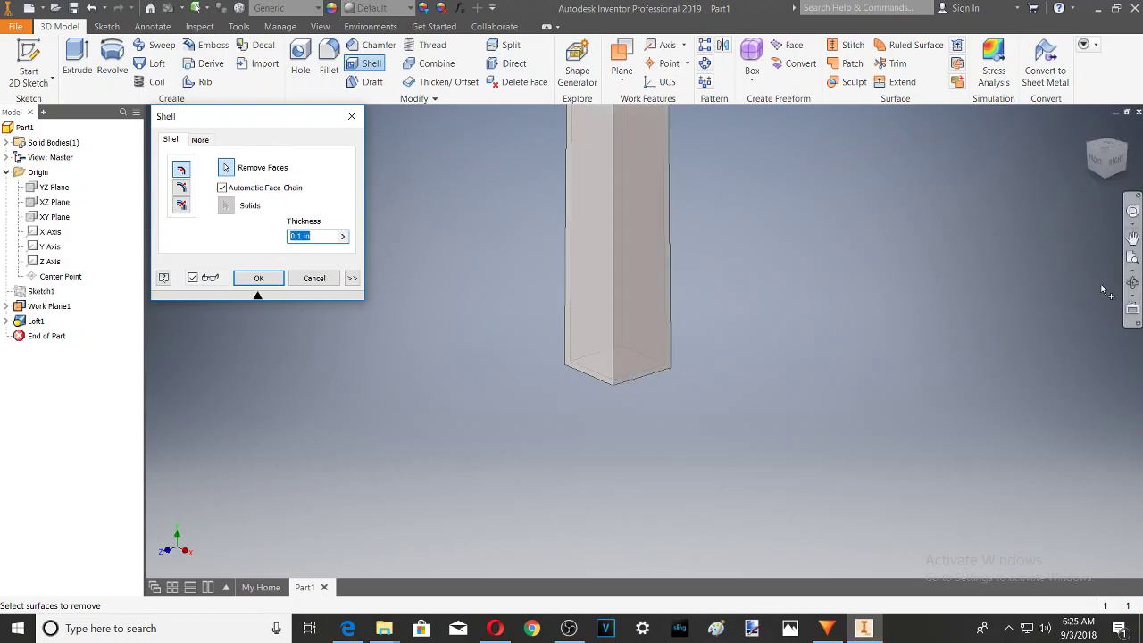
{"action": "scroll", "coordinate": [828, 344], "scroll_direction": "down", "scroll_amount": 5}
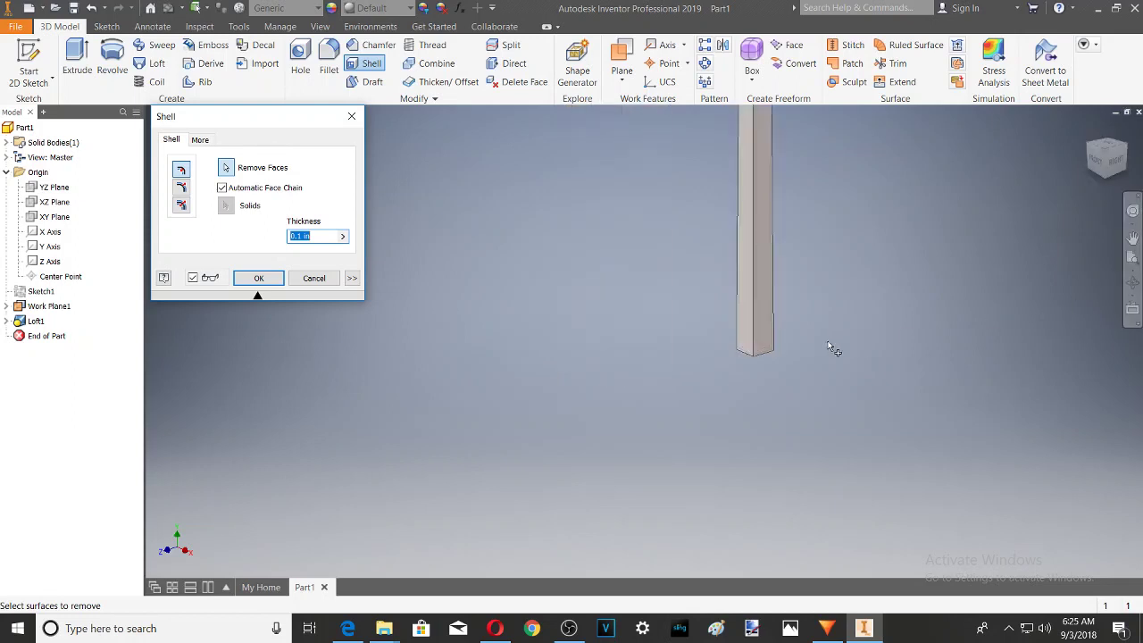
{"action": "left_click", "coordinate": [1132, 283]}
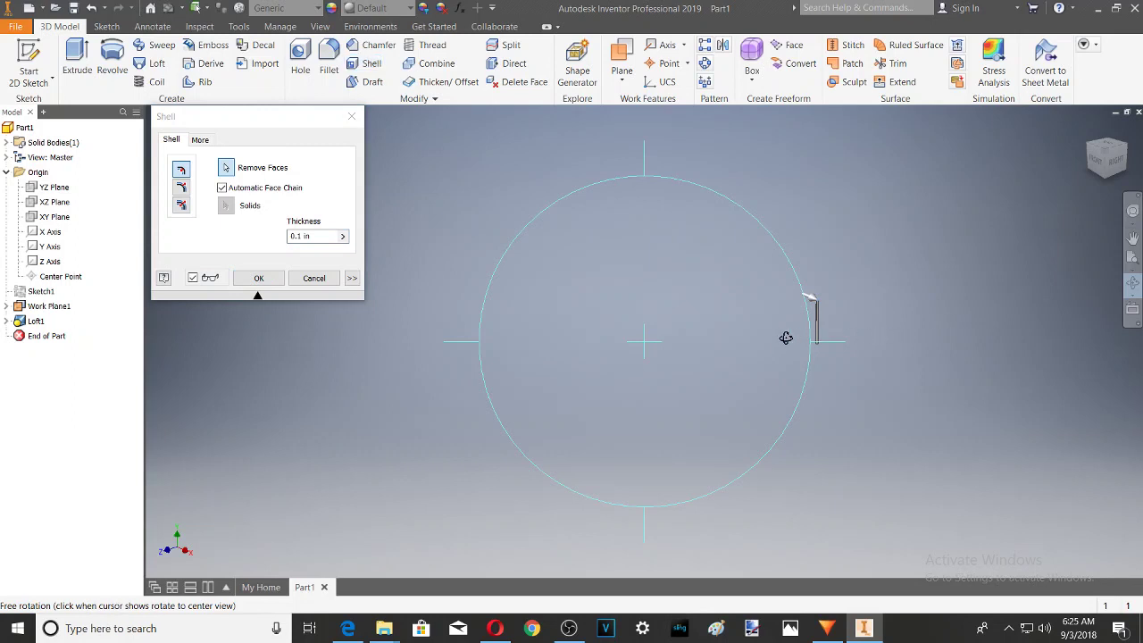
{"action": "left_click_drag", "start_coordinate": [783, 334], "coordinate": [750, 258]}
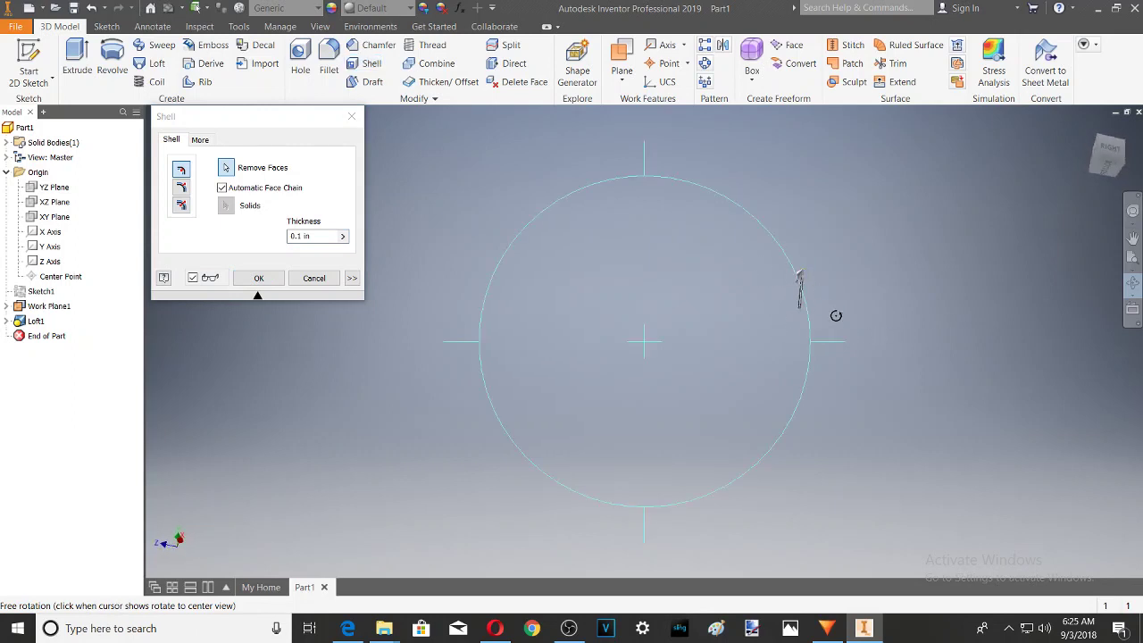
{"action": "left_click_drag", "start_coordinate": [834, 316], "coordinate": [725, 263]}
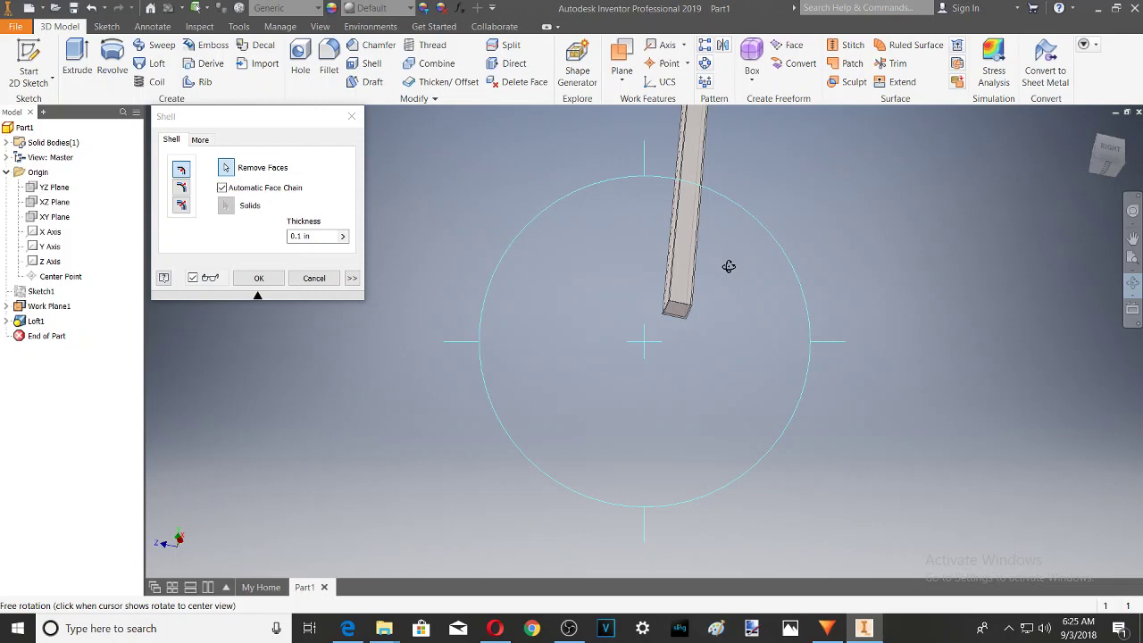
{"action": "right_click", "coordinate": [728, 263]}
{"action": "left_click", "coordinate": [774, 268]}
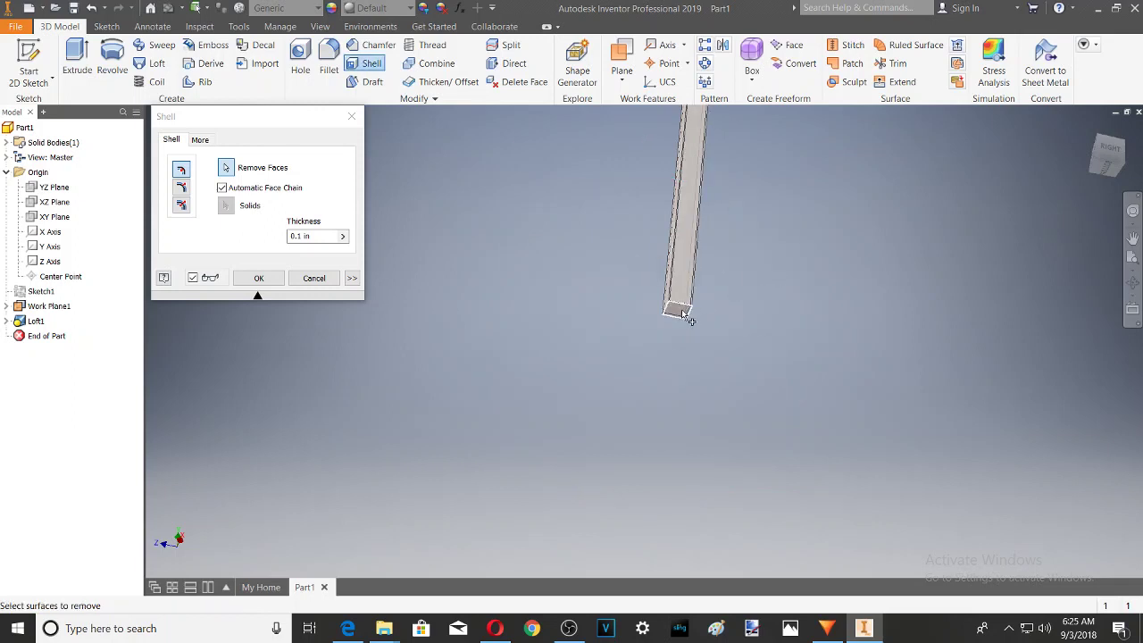
{"action": "left_click", "coordinate": [687, 313]}
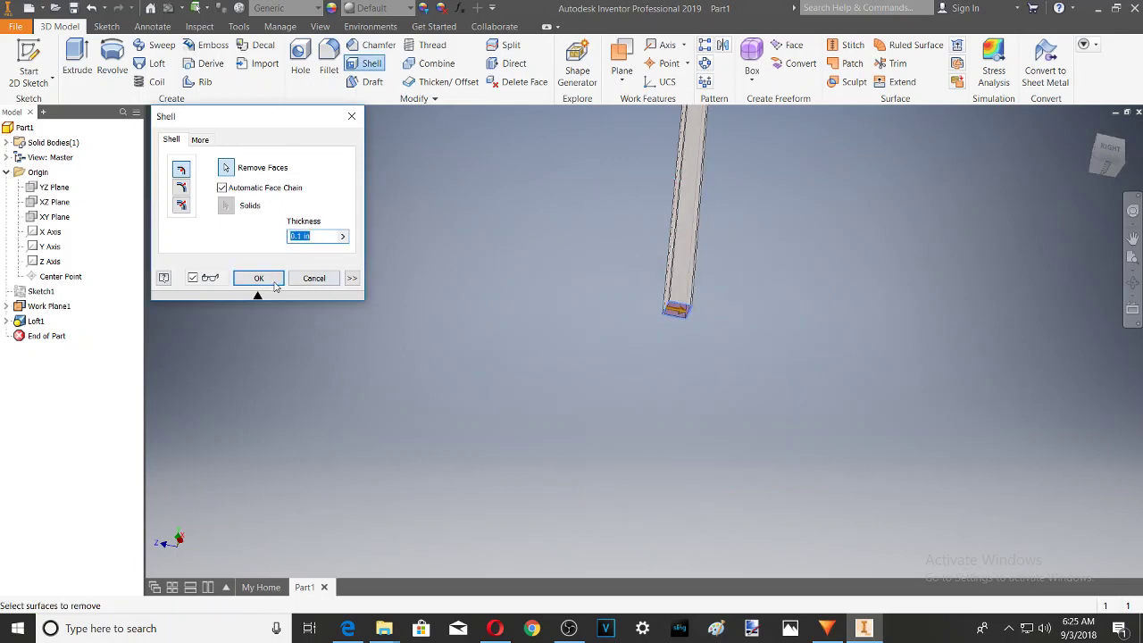
Apply the 0.1 in thick shell to create Shell1
{"action": "scroll", "coordinate": [642, 326], "scroll_direction": "up", "scroll_amount": 5}
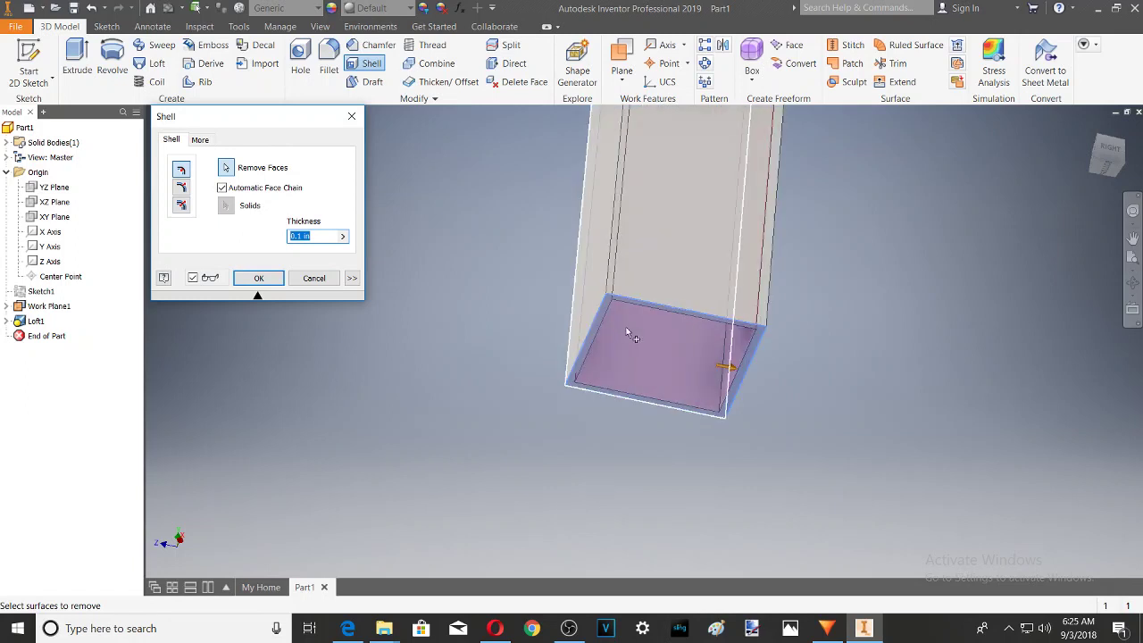
{"action": "scroll", "coordinate": [629, 335], "scroll_direction": "up", "scroll_amount": 2}
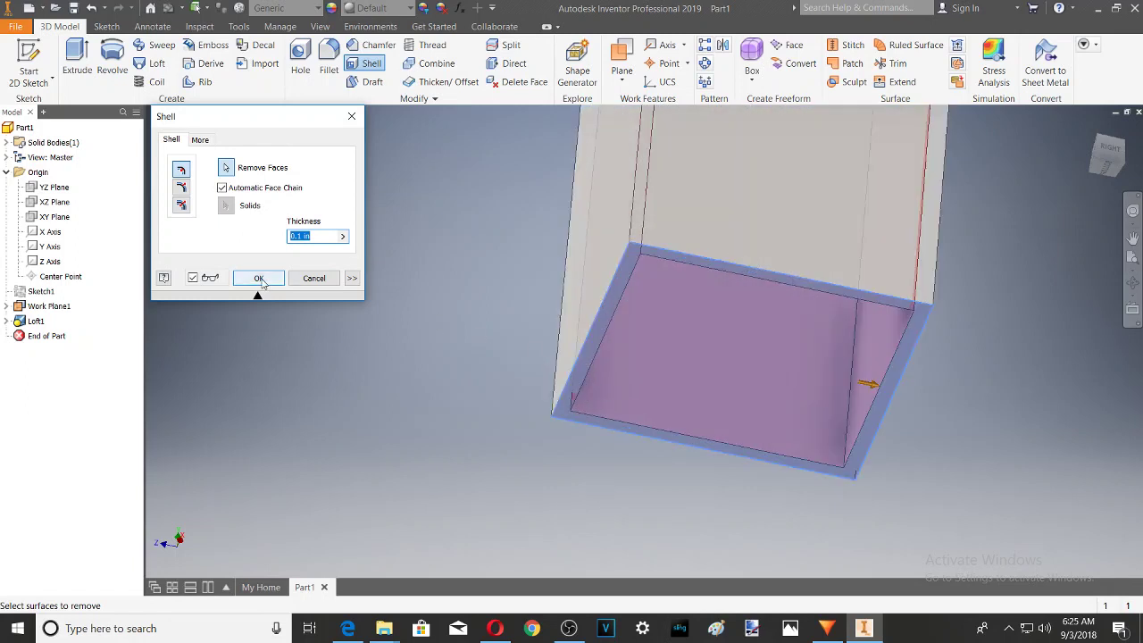
{"action": "left_click", "coordinate": [261, 280]}
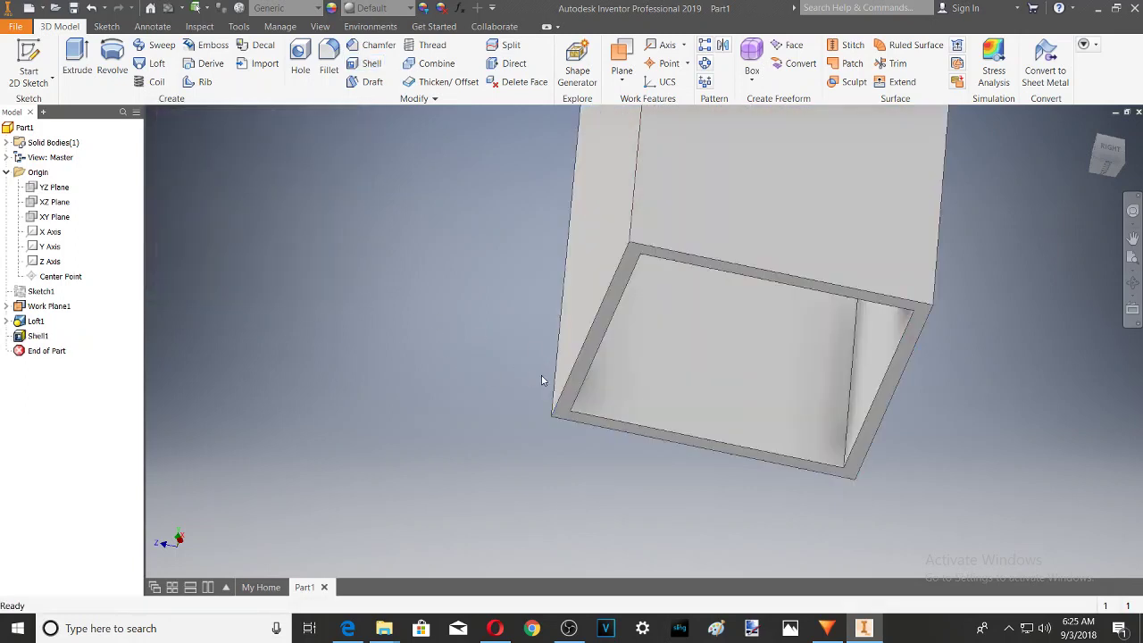
{"action": "scroll", "coordinate": [529, 401], "scroll_direction": "down", "scroll_amount": 3}
{"action": "scroll", "coordinate": [529, 401], "scroll_direction": "down", "scroll_amount": 4}
{"action": "scroll", "coordinate": [571, 268], "scroll_direction": "up", "scroll_amount": 4}
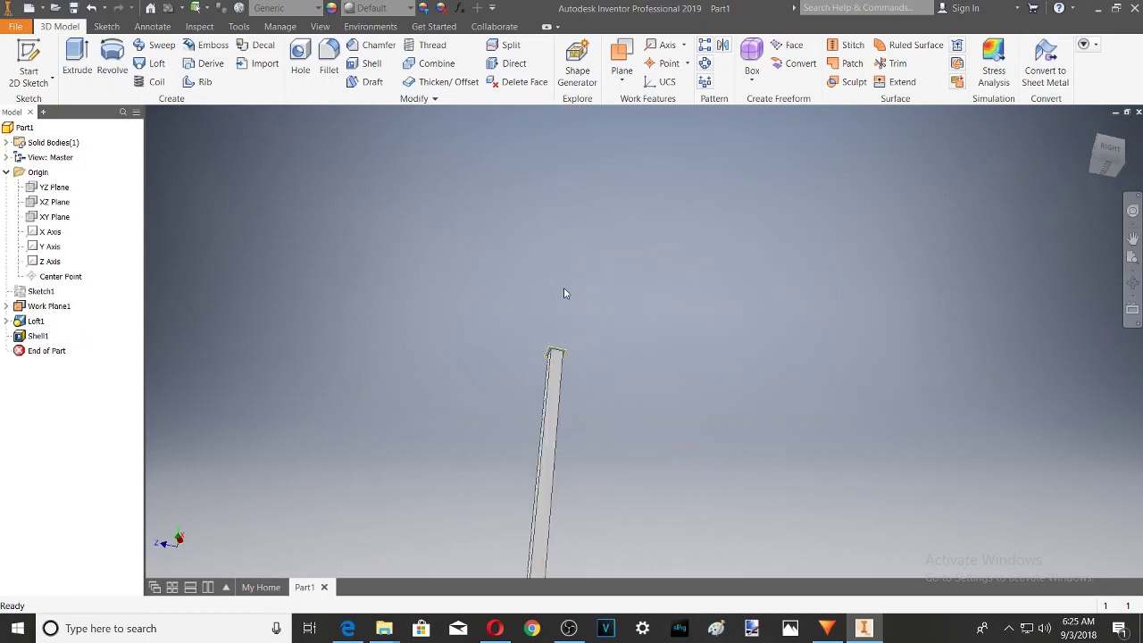
{"action": "scroll", "coordinate": [551, 376], "scroll_direction": "up", "scroll_amount": 4}
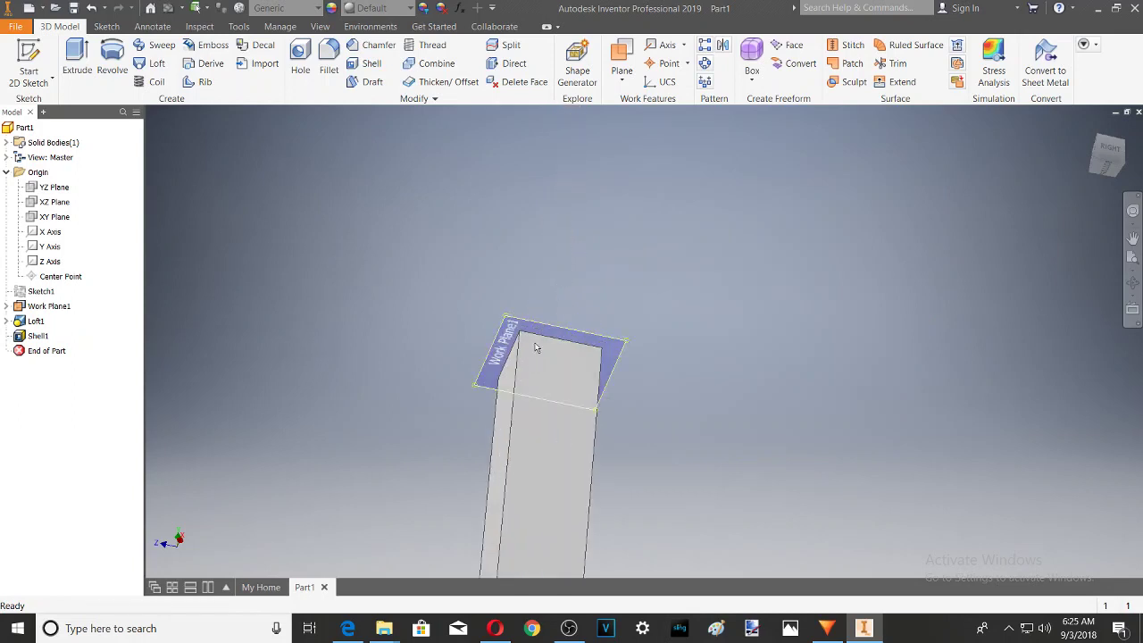
{"action": "scroll", "coordinate": [554, 353], "scroll_direction": "down", "scroll_amount": 5}
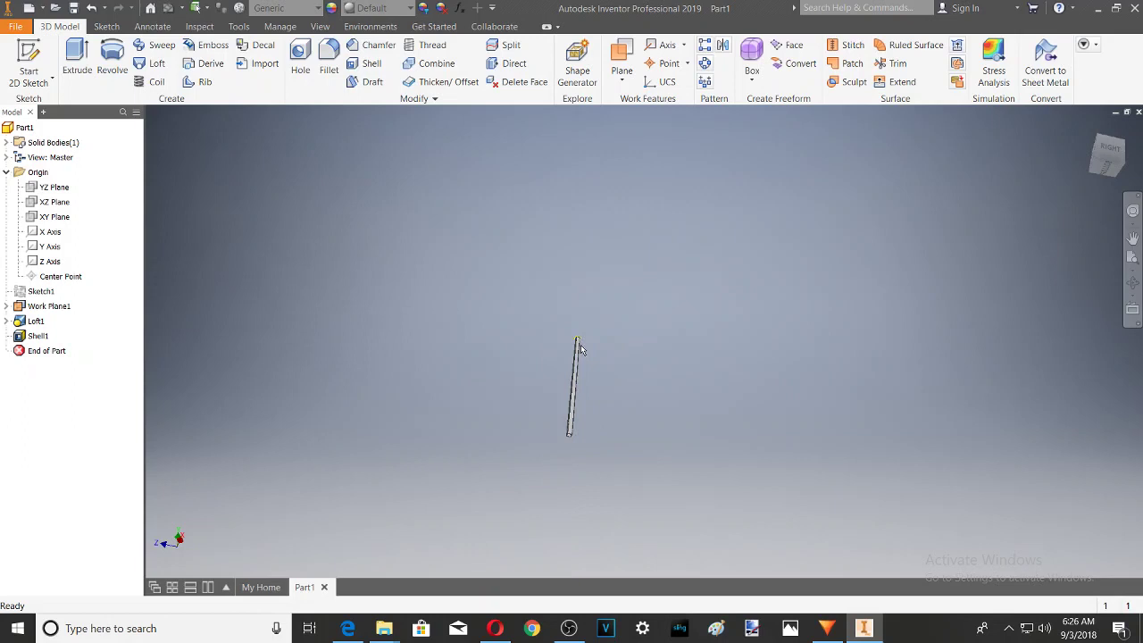
{"action": "scroll", "coordinate": [575, 440], "scroll_direction": "up", "scroll_amount": 3}
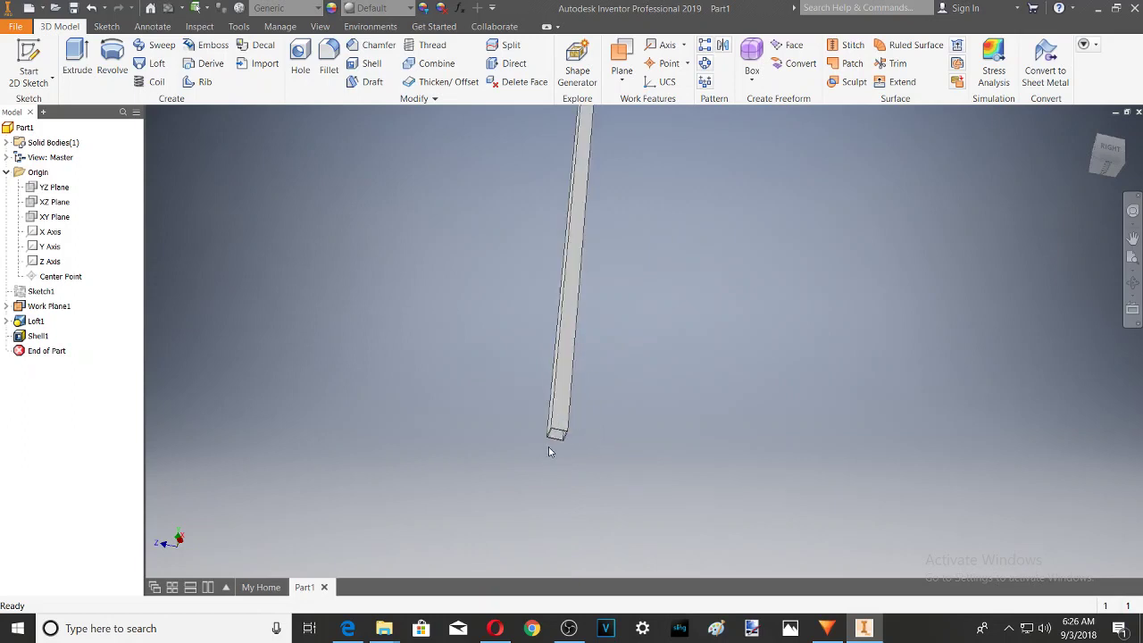
{"action": "scroll", "coordinate": [552, 442], "scroll_direction": "up", "scroll_amount": 1}
{"action": "scroll", "coordinate": [576, 464], "scroll_direction": "down", "scroll_amount": 3}
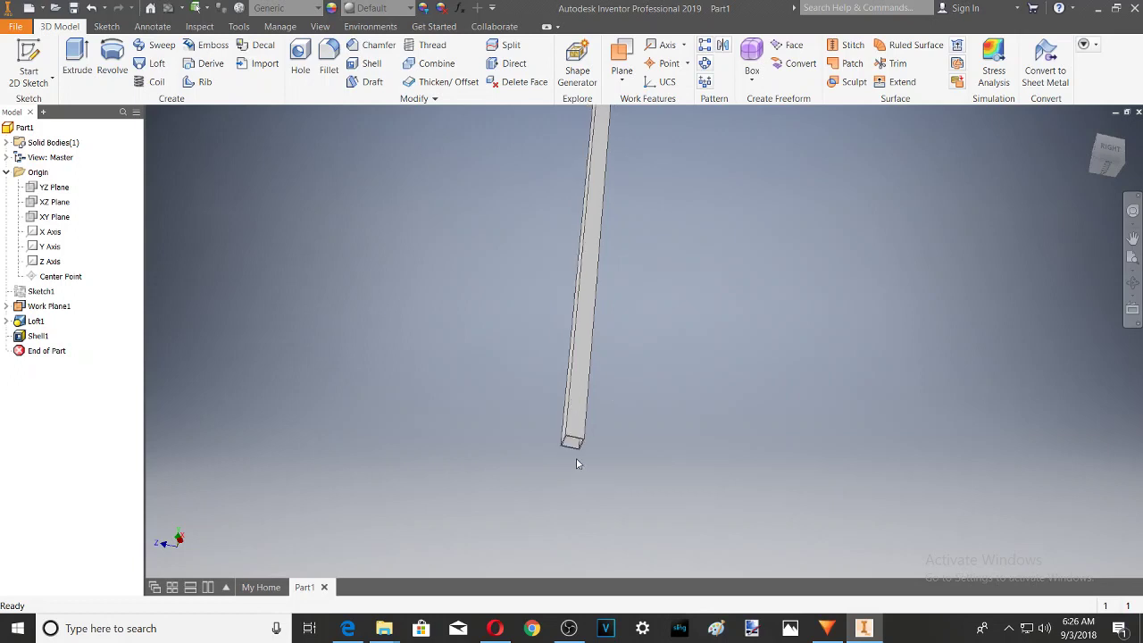
{"action": "scroll", "coordinate": [596, 338], "scroll_direction": "up", "scroll_amount": 2}
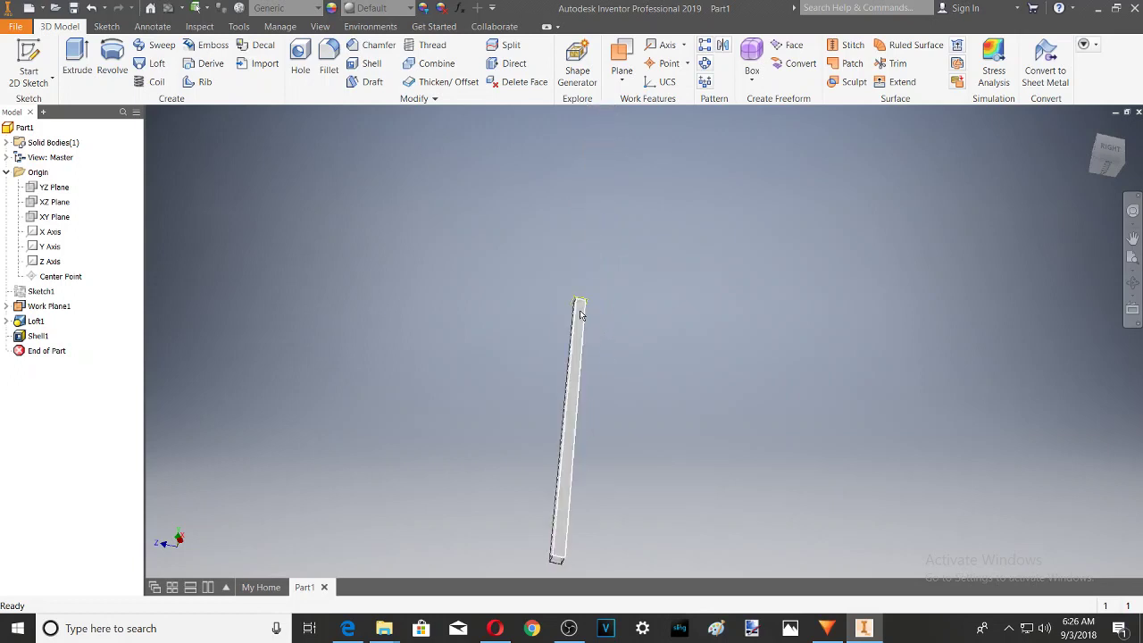
{"action": "mouse_move", "coordinate": [580, 314]}
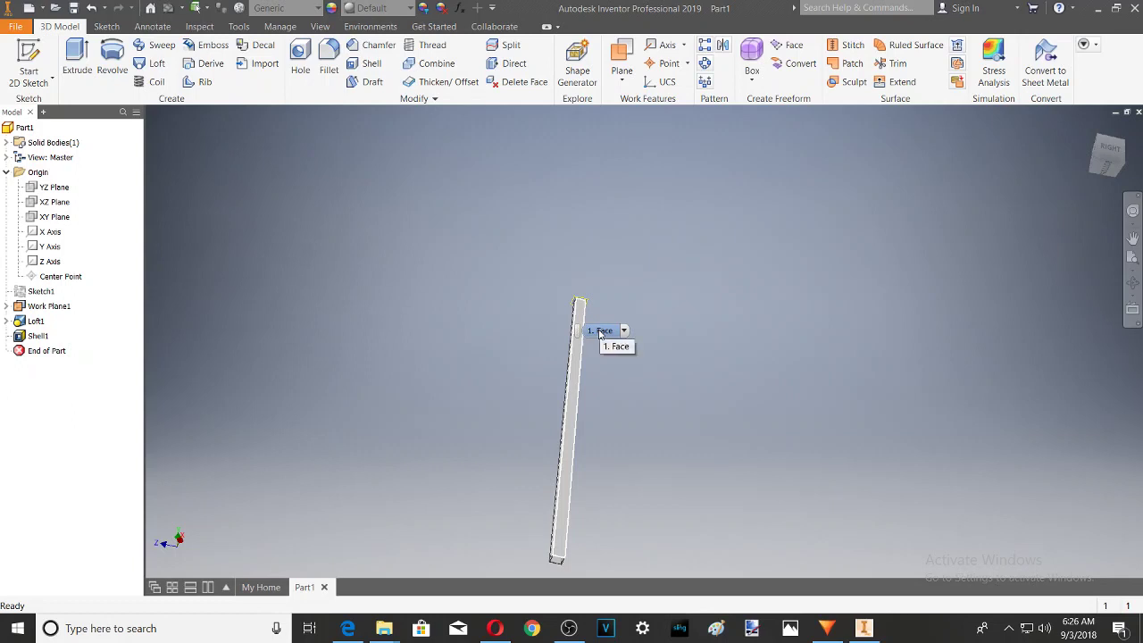